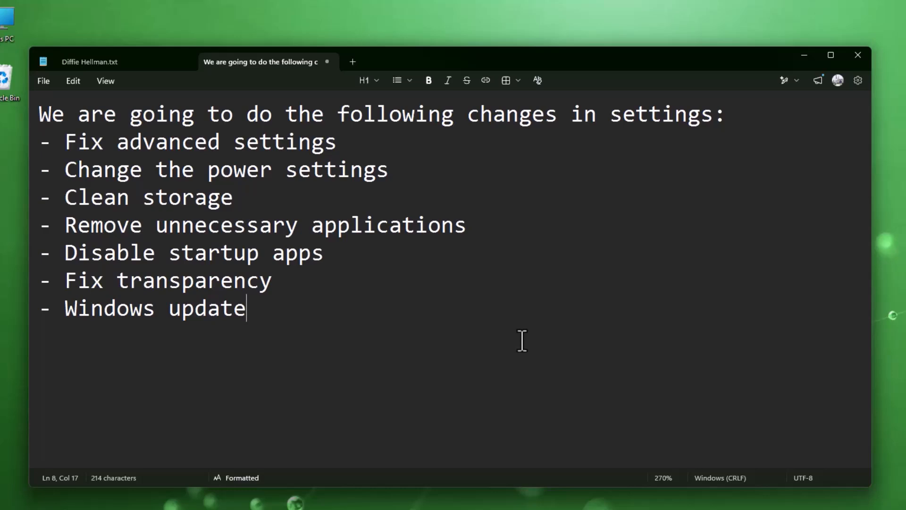
Step: Minimize the checklist note, search Windows for "Sett" and open the Settings app
{"action": "left_click", "coordinate": [804, 55]}
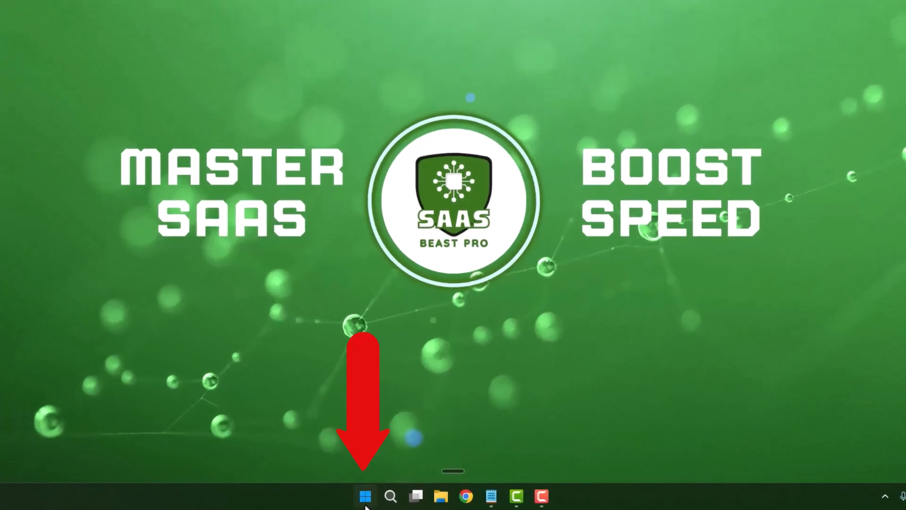
{"action": "left_click", "coordinate": [366, 505]}
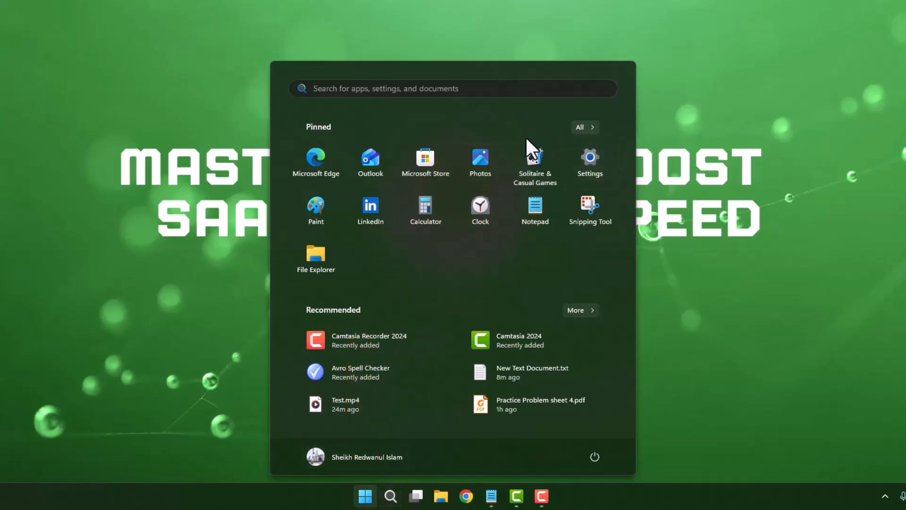
{"action": "left_click", "coordinate": [757, 190]}
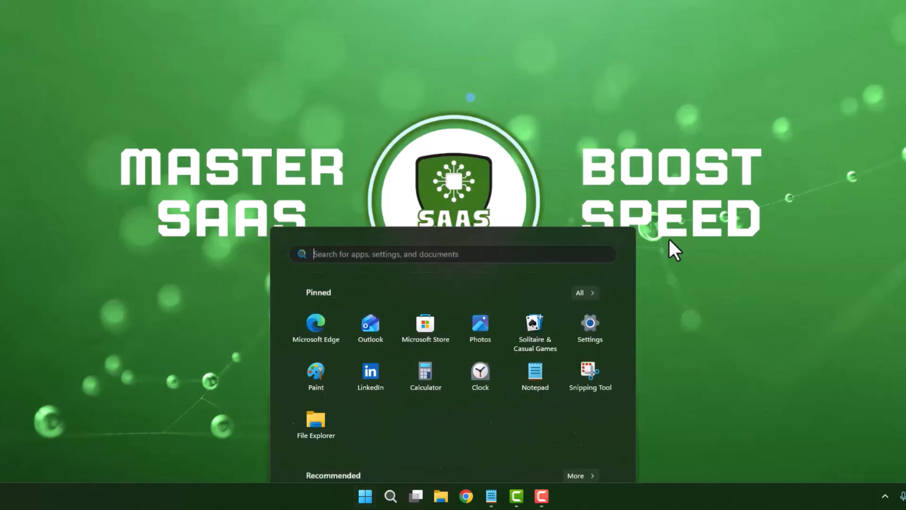
{"action": "left_click", "coordinate": [395, 496]}
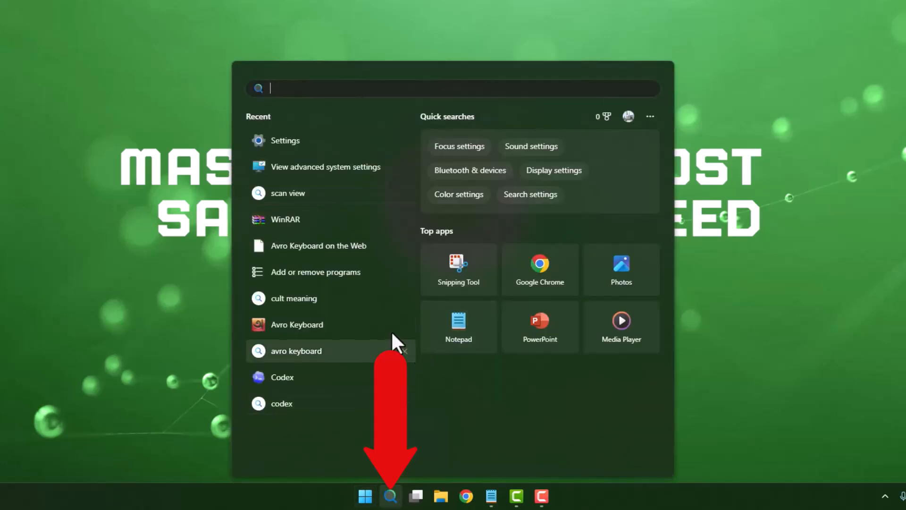
{"action": "type", "text": "Sett"}
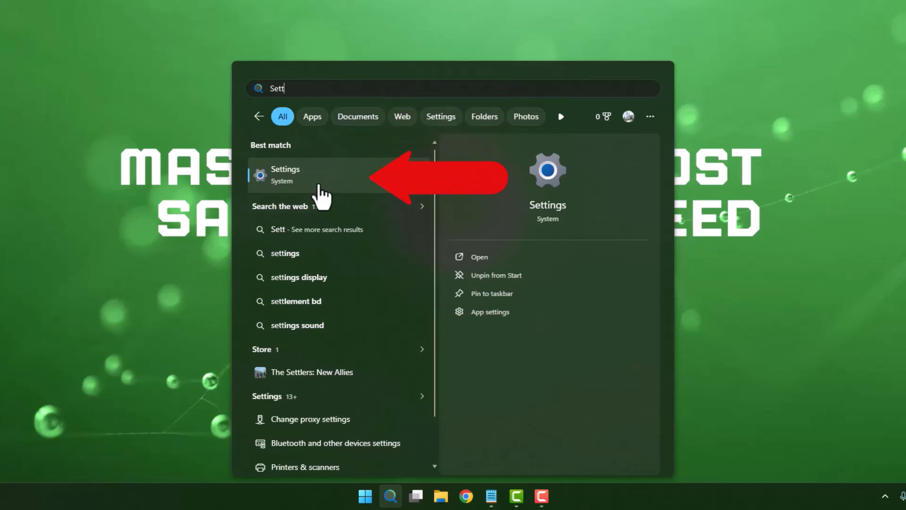
{"action": "left_click", "coordinate": [293, 192]}
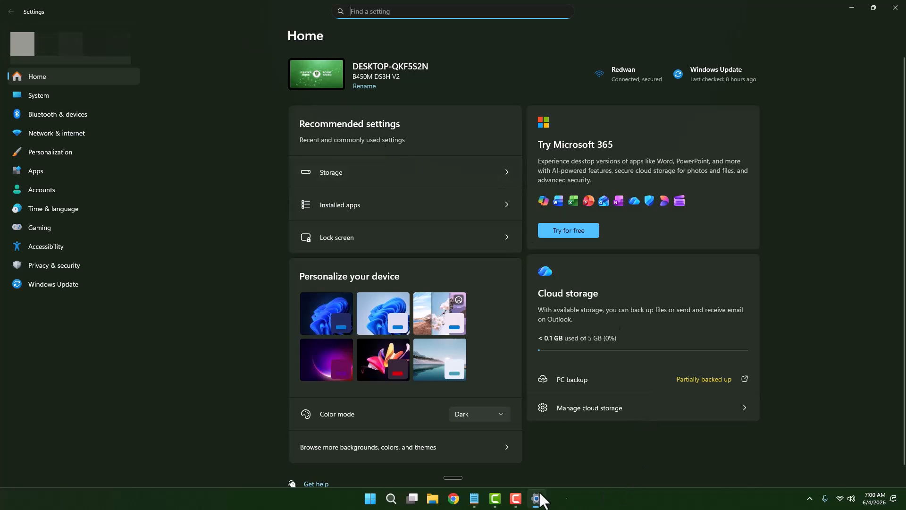
Step: Switch to the Notepad checklist, review the "Fix advanced settings" item, and return to Settings
{"action": "left_click", "coordinate": [474, 498]}
{"action": "left_click_drag", "start_coordinate": [70, 114], "coordinate": [286, 114]}
{"action": "left_click", "coordinate": [474, 162]}
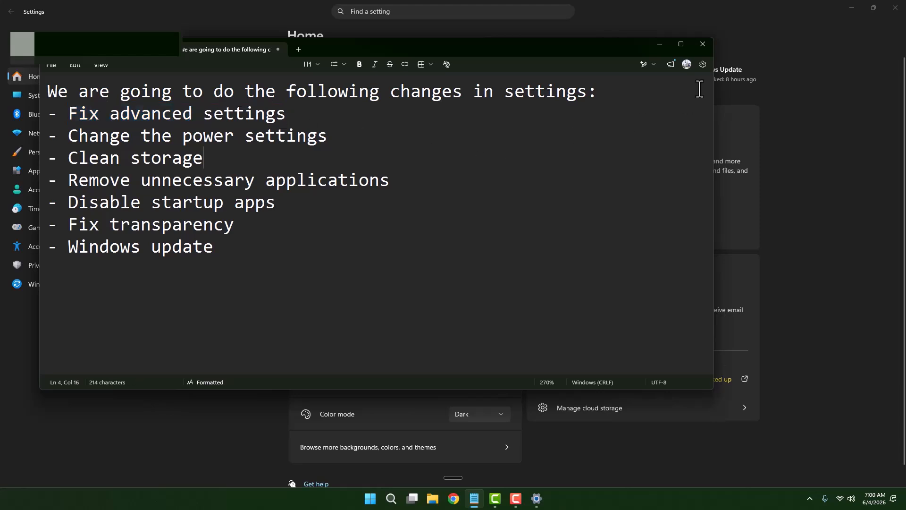
{"action": "left_click", "coordinate": [659, 44]}
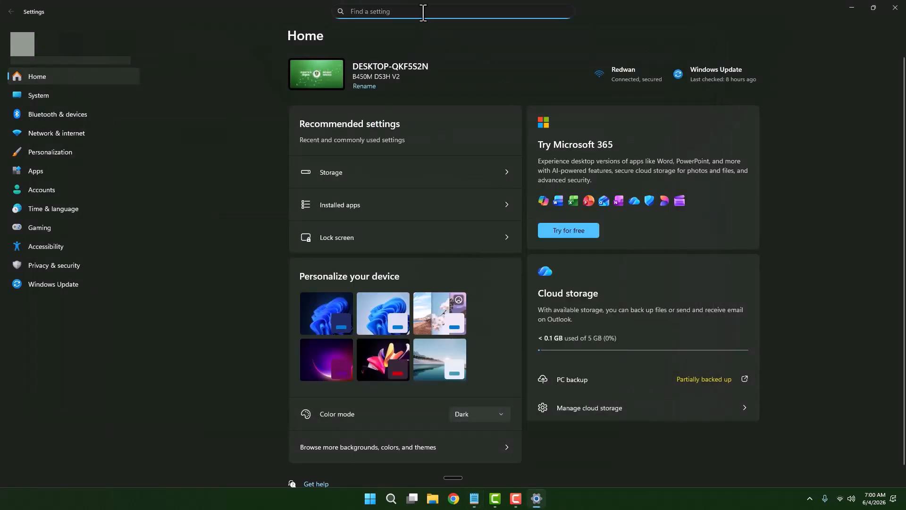
Step: Search the settings for "View advanced" and open View advanced system settings
{"action": "type", "text": "View adv"}
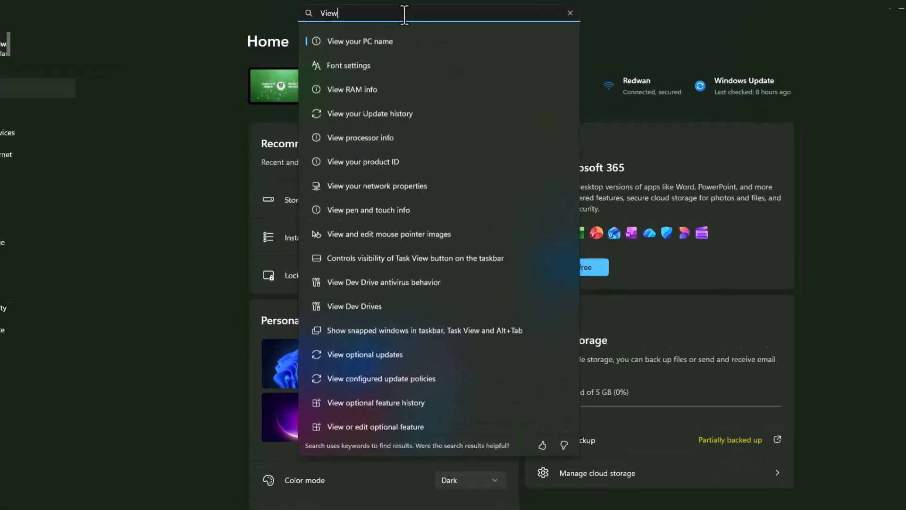
{"action": "type", "text": "anced"}
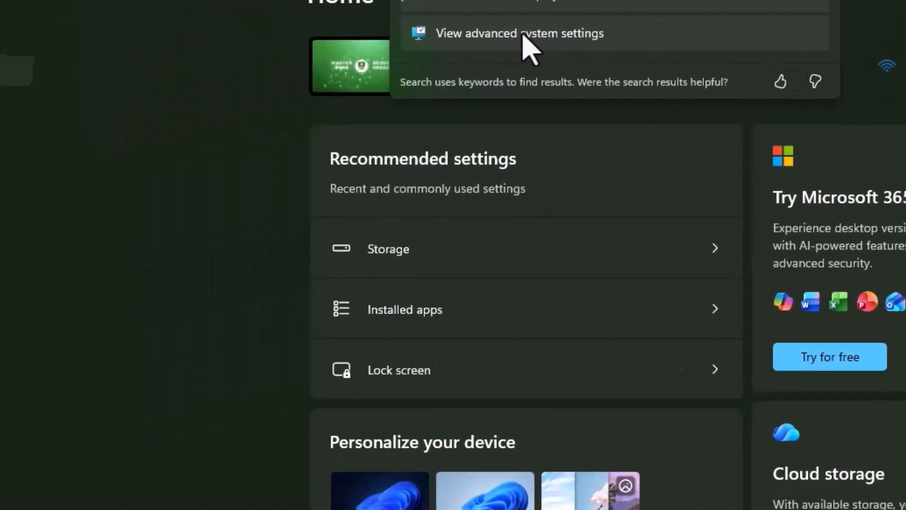
{"action": "left_click", "coordinate": [316, 111]}
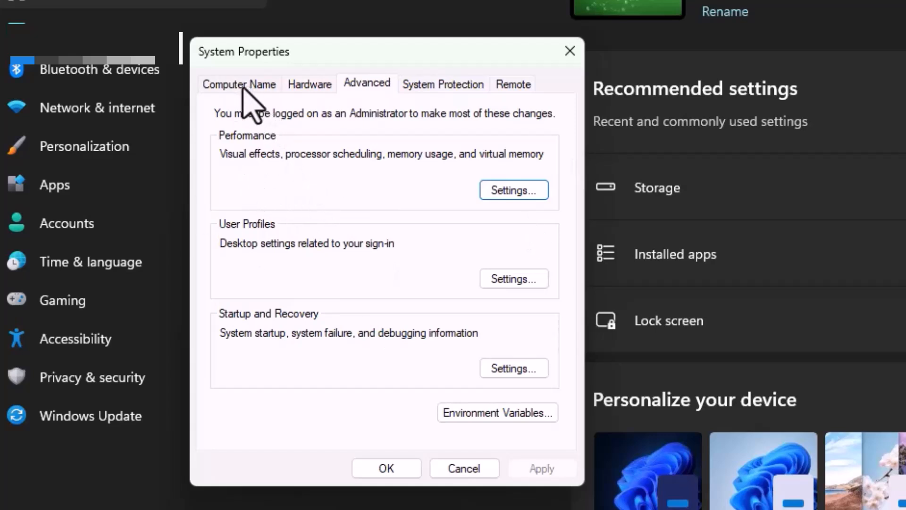
Step: Look through the Computer Name and Hardware pages of System Properties and return to the Advanced page
{"action": "left_click", "coordinate": [220, 88]}
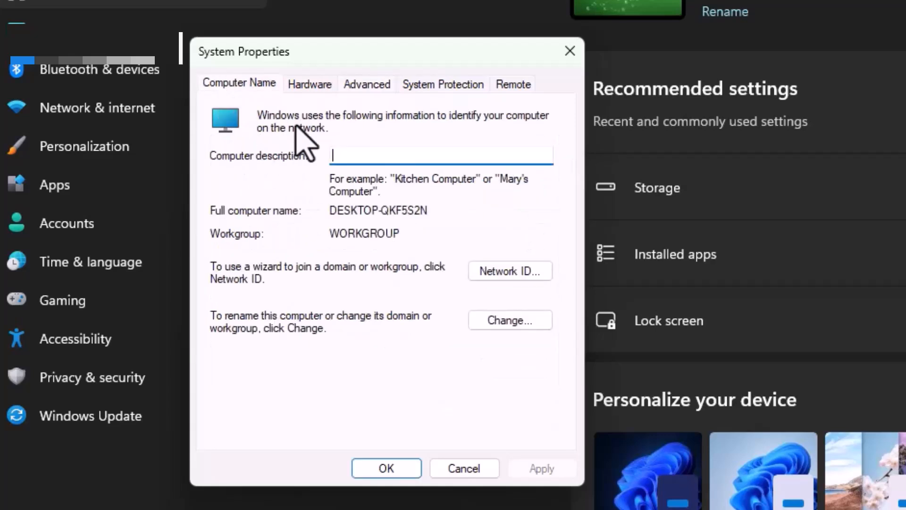
{"action": "left_click", "coordinate": [309, 84]}
{"action": "left_click", "coordinate": [366, 85]}
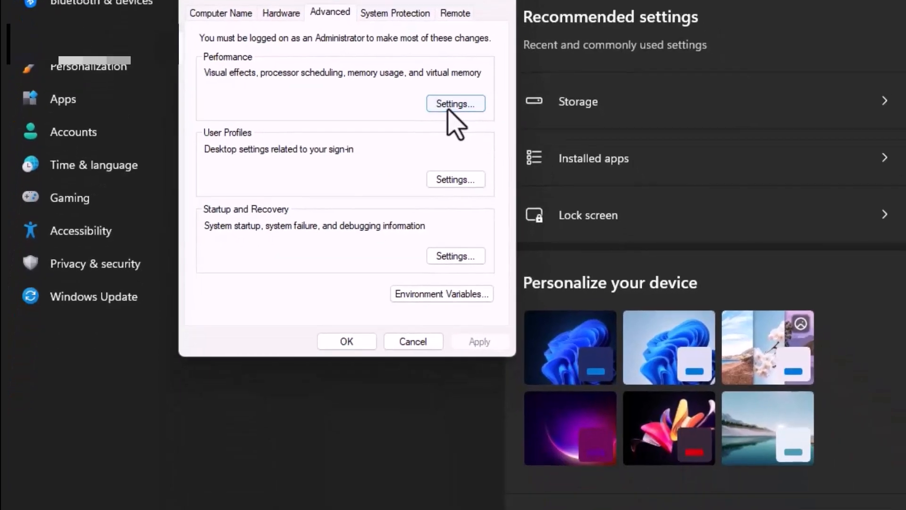
Step: Set the Performance visual effects to "Adjust for best performance", apply the change, and close Performance Options and System Properties
{"action": "left_click", "coordinate": [506, 195]}
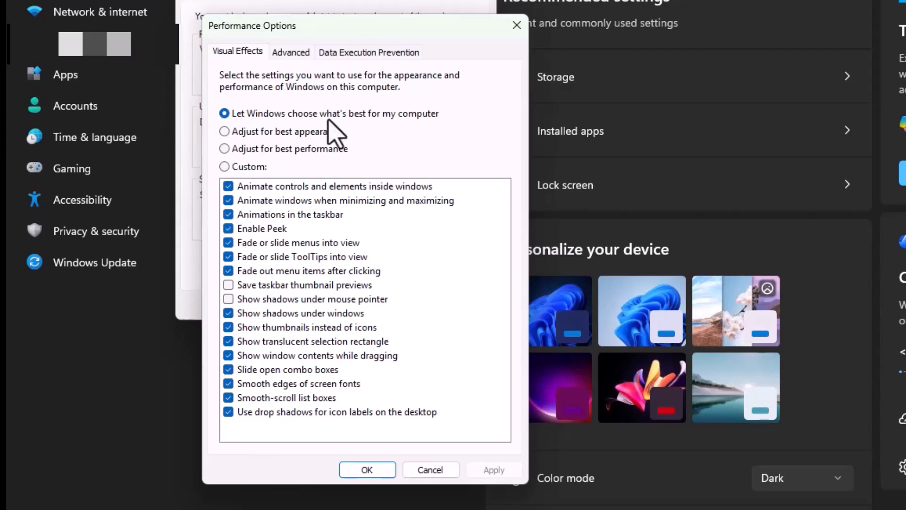
{"action": "left_click", "coordinate": [225, 148]}
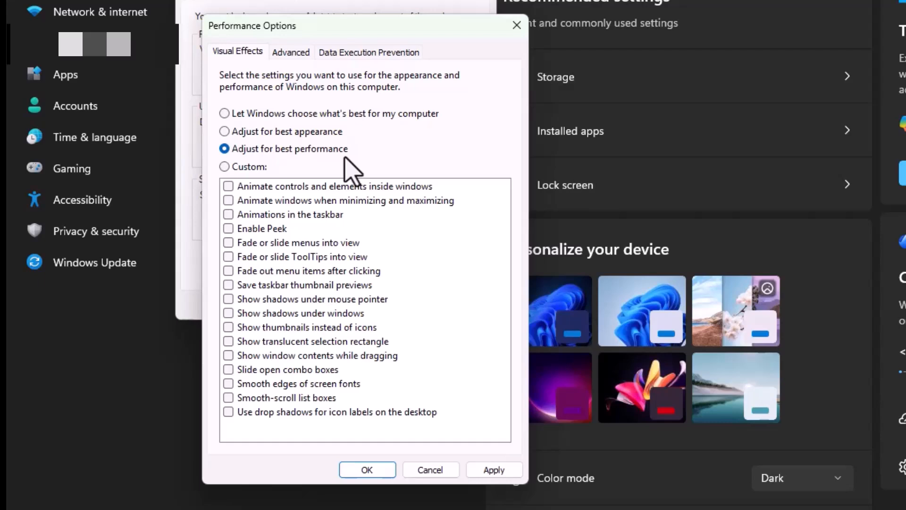
{"action": "left_click", "coordinate": [502, 469]}
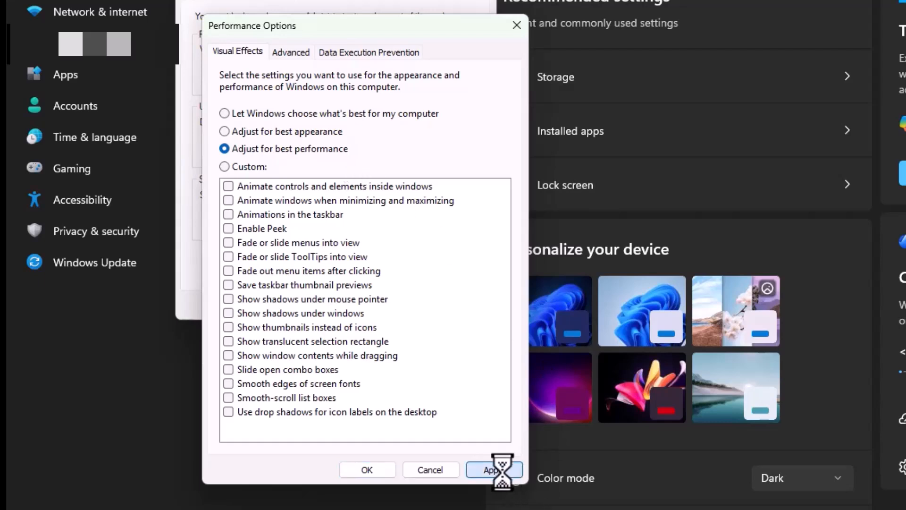
{"action": "left_click", "coordinate": [365, 471]}
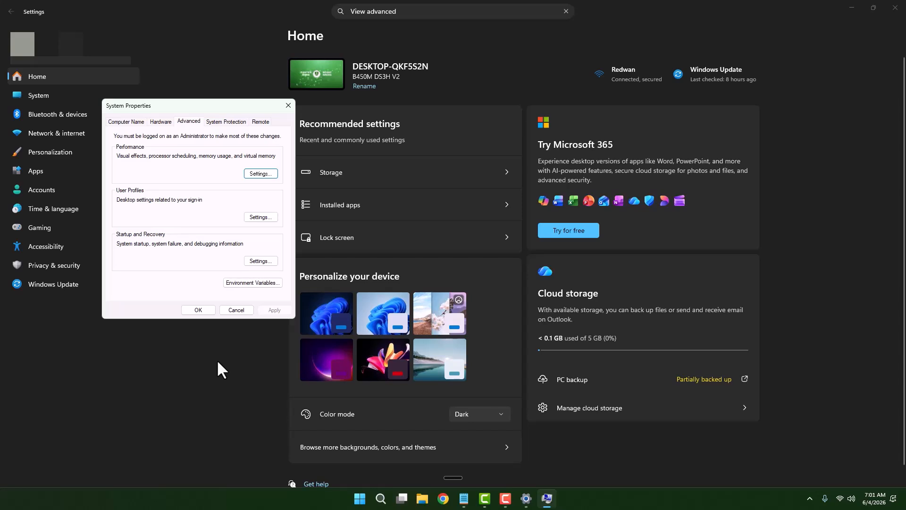
{"action": "left_click", "coordinate": [197, 309]}
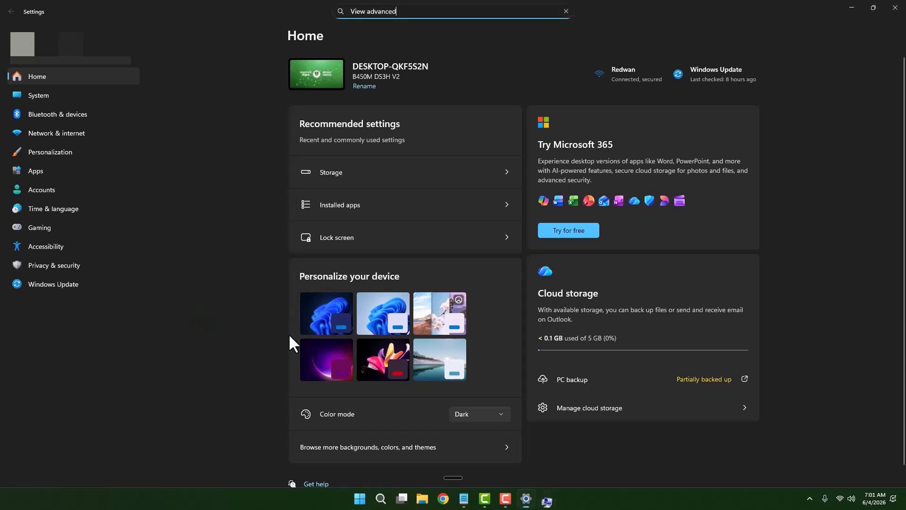
Step: Switch to the Notepad checklist, review the "Change the power settings" item, and return to Settings
{"action": "left_click", "coordinate": [474, 499]}
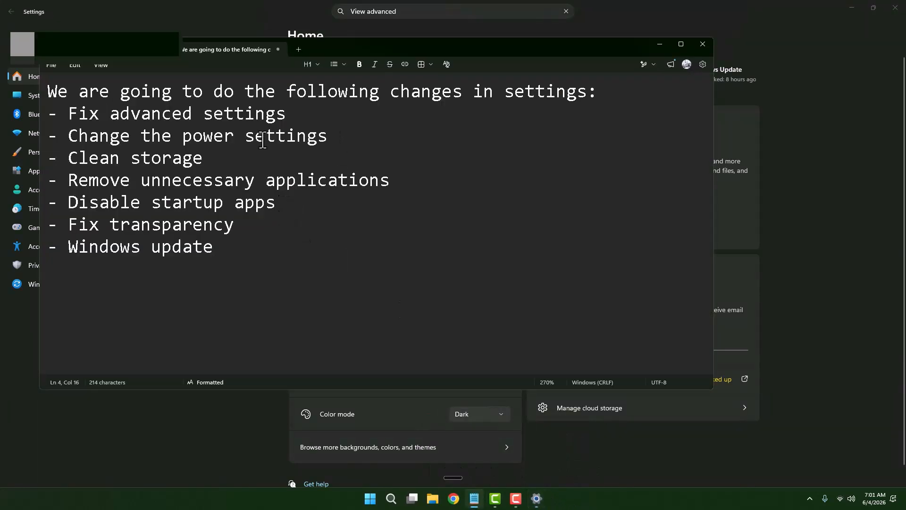
{"action": "left_click_drag", "start_coordinate": [71, 134], "coordinate": [353, 138]}
{"action": "left_click", "coordinate": [535, 179]}
{"action": "left_click", "coordinate": [659, 45]}
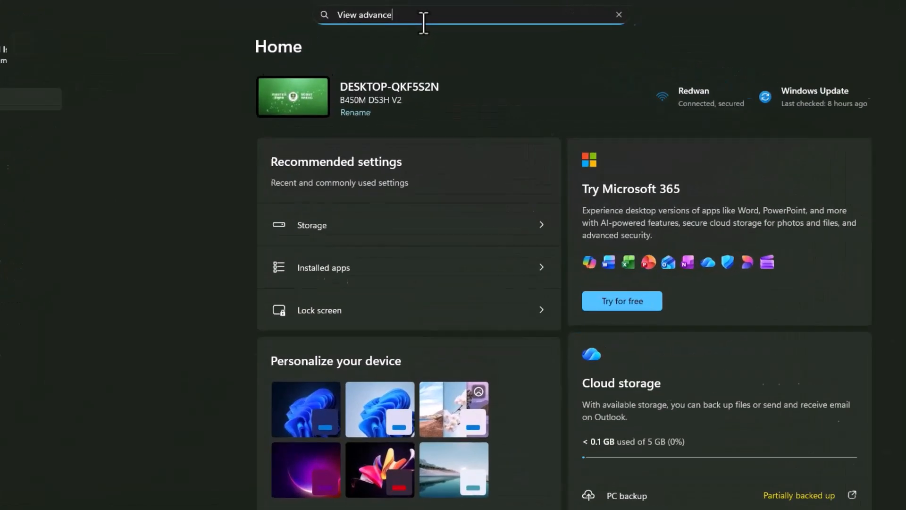
Step: Replace the settings search text with "Power" and open Power action settings
{"action": "key", "text": "BackSpace"}
{"action": "key", "text": "BackSpace"}
{"action": "key", "text": "BackSpace"}
{"action": "key", "text": "BackSpace"}
{"action": "key", "text": "BackSpace"}
{"action": "key", "text": "BackSpace"}
{"action": "key", "text": "BackSpace"}
{"action": "key", "text": "BackSpace"}
{"action": "key", "text": "BackSpace"}
{"action": "key", "text": "BackSpace"}
{"action": "key", "text": "BackSpace"}
{"action": "key", "text": "BackSpace"}
{"action": "key", "text": "BackSpace"}
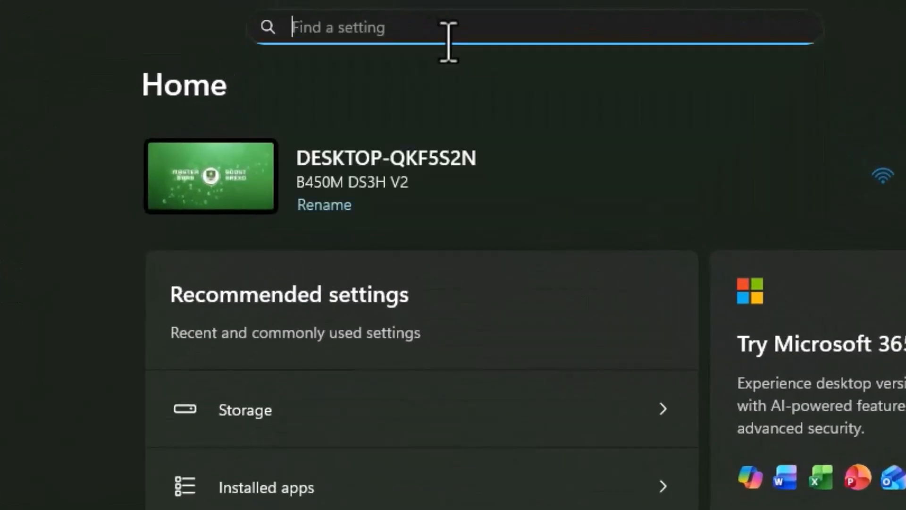
{"action": "type", "text": "Powe"}
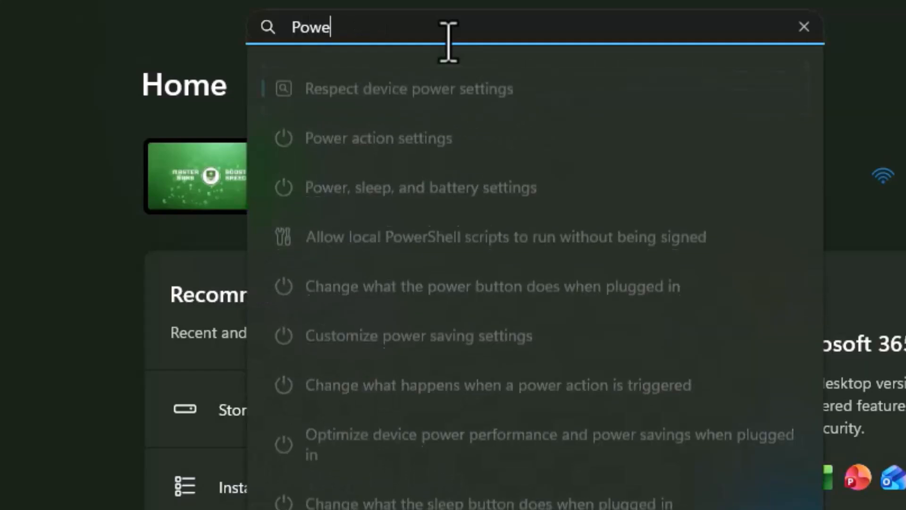
{"action": "type", "text": "r s"}
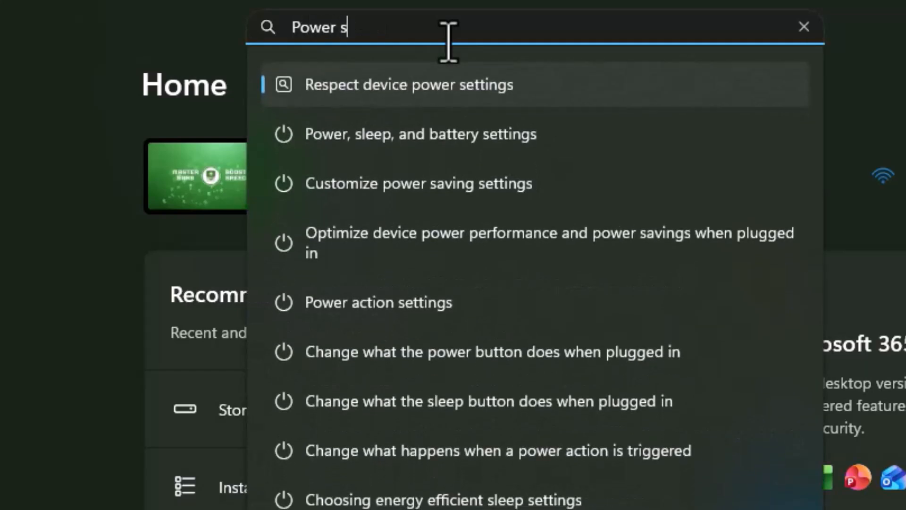
{"action": "key", "text": "BackSpace"}
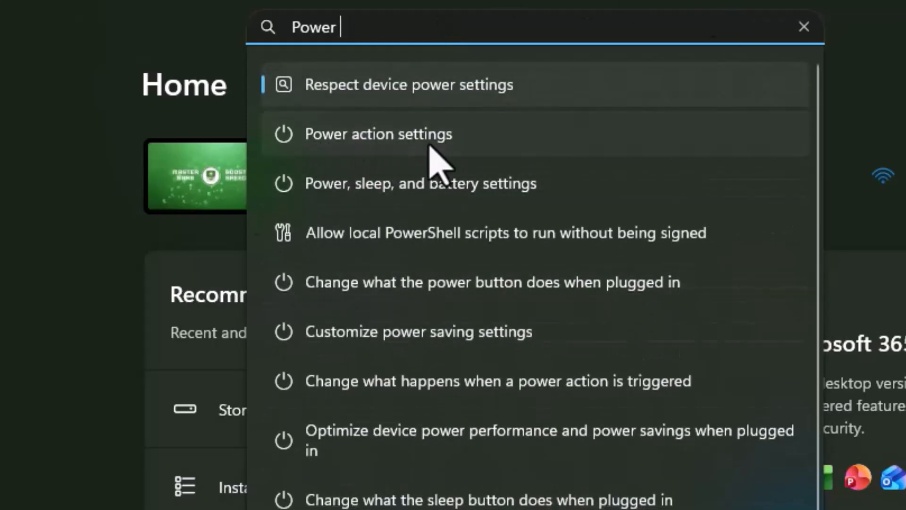
{"action": "left_click", "coordinate": [368, 138]}
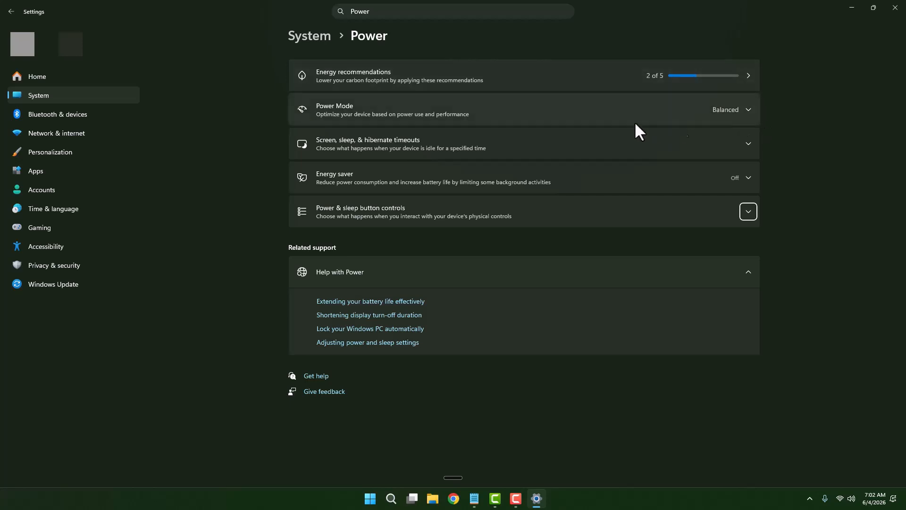
Step: Set the plugged-in Power Mode to Best Performance
{"action": "left_click", "coordinate": [744, 109]}
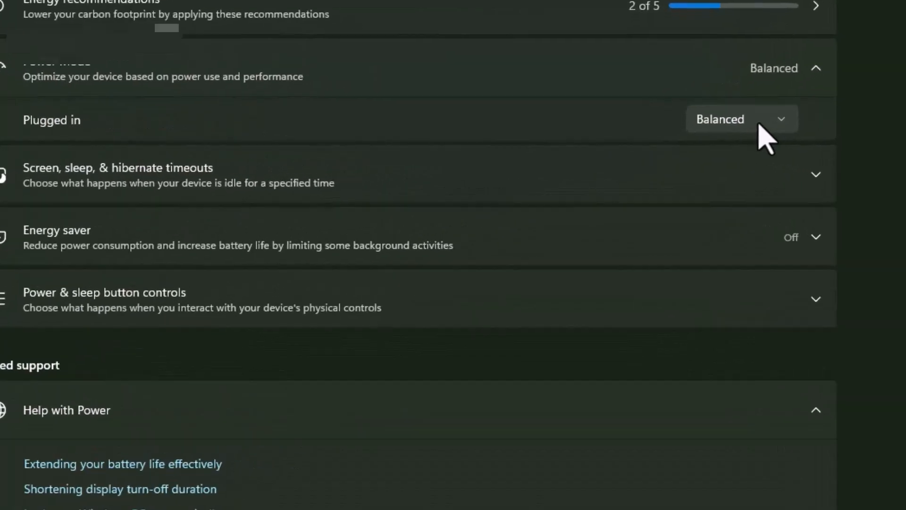
{"action": "left_click", "coordinate": [704, 126]}
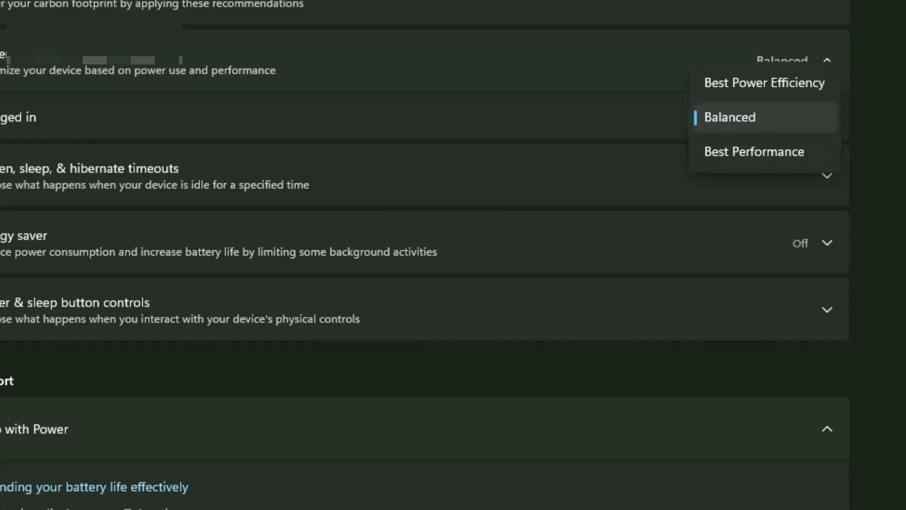
{"action": "left_click", "coordinate": [767, 155]}
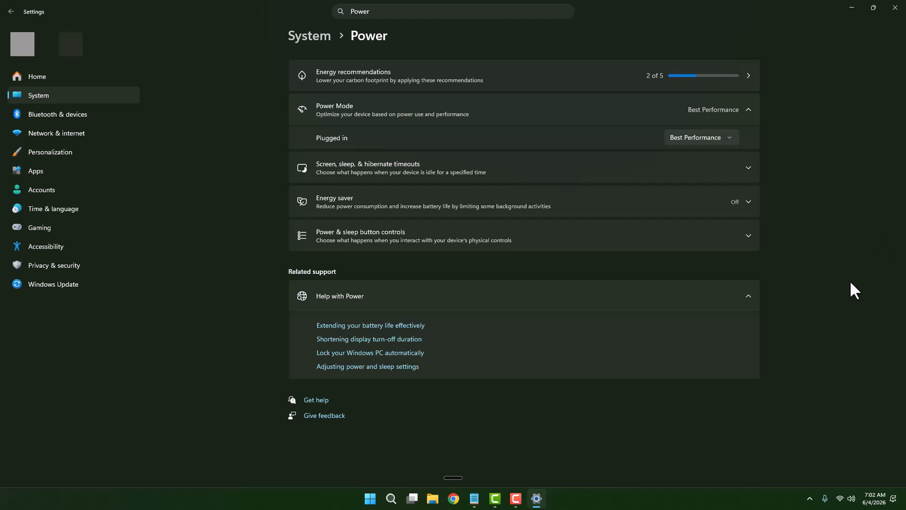
Step: Switch to the Notepad checklist, review the "Clean storage" item, and return to Settings
{"action": "left_click", "coordinate": [475, 498]}
{"action": "left_click_drag", "start_coordinate": [203, 158], "coordinate": [69, 158]}
{"action": "left_click", "coordinate": [666, 42]}
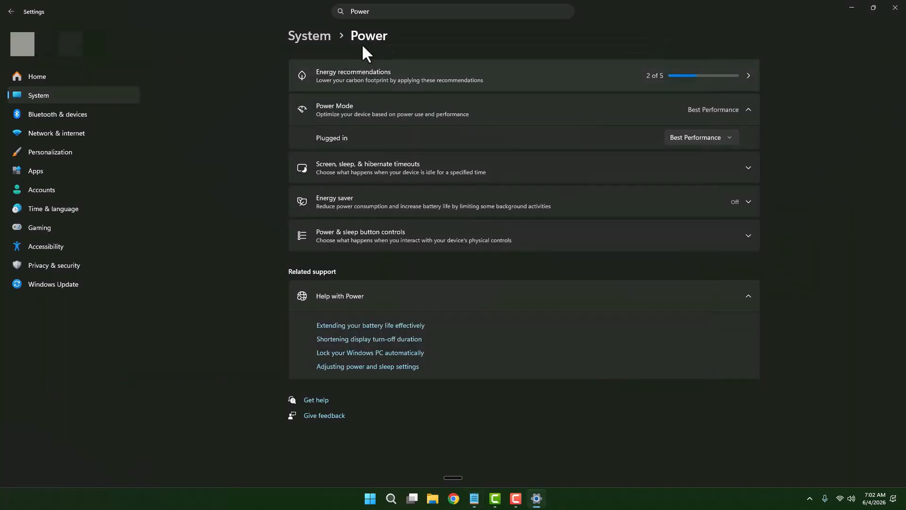
Step: Replace the settings search text with "Storage" and open Storage settings
{"action": "left_click_drag", "start_coordinate": [381, 10], "coordinate": [348, 11]}
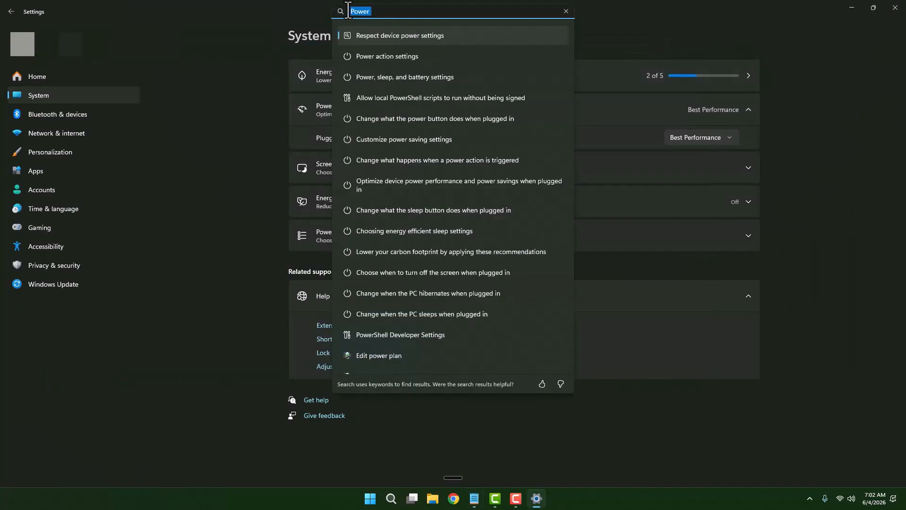
{"action": "key", "text": "BackSpace"}
{"action": "type", "text": "St"}
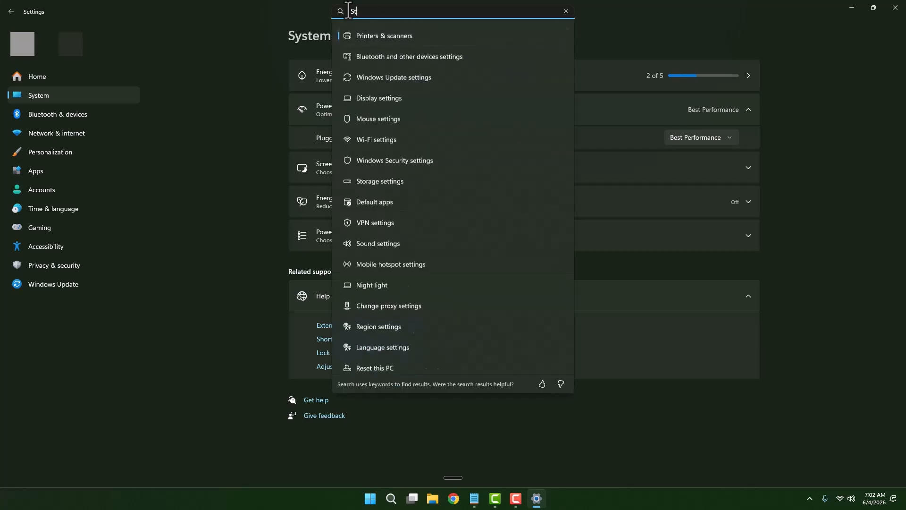
{"action": "type", "text": "orage"}
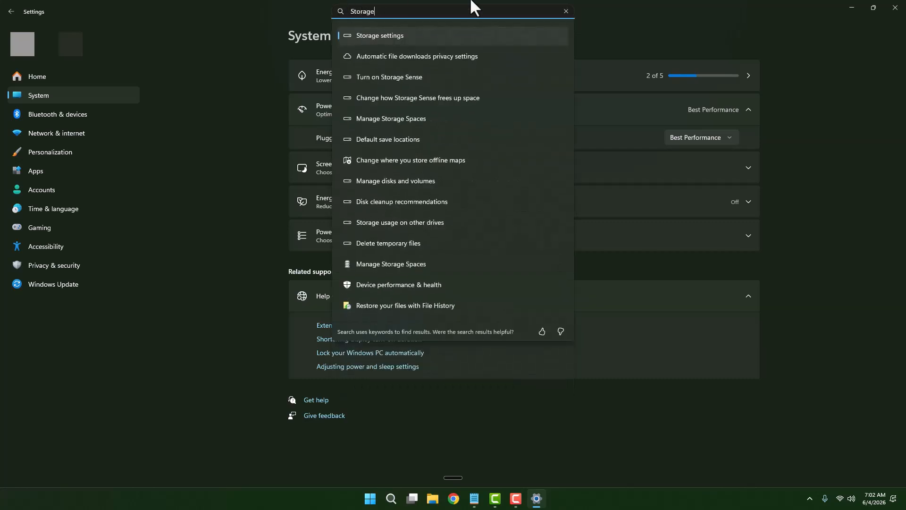
{"action": "left_click", "coordinate": [398, 36]}
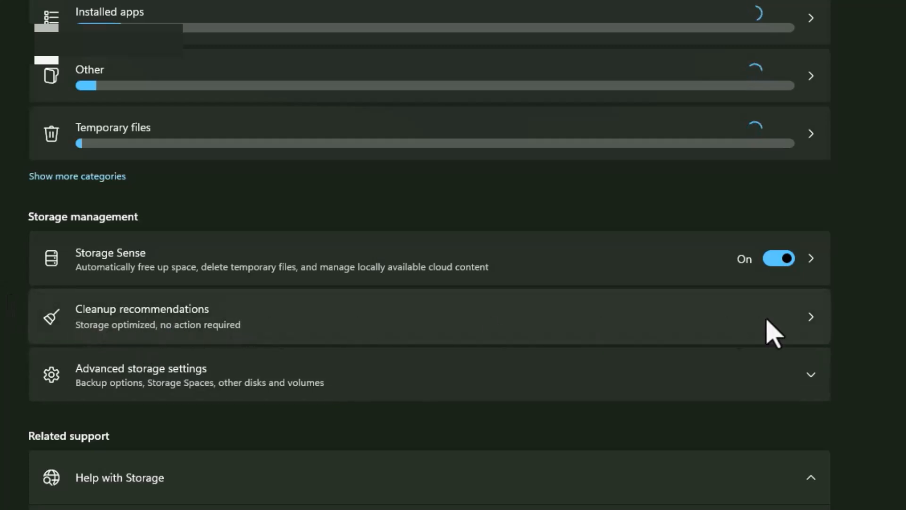
Step: Open the advanced options of Cleanup recommendations and examine which temporary file categories are selected for removal
{"action": "left_click", "coordinate": [795, 333]}
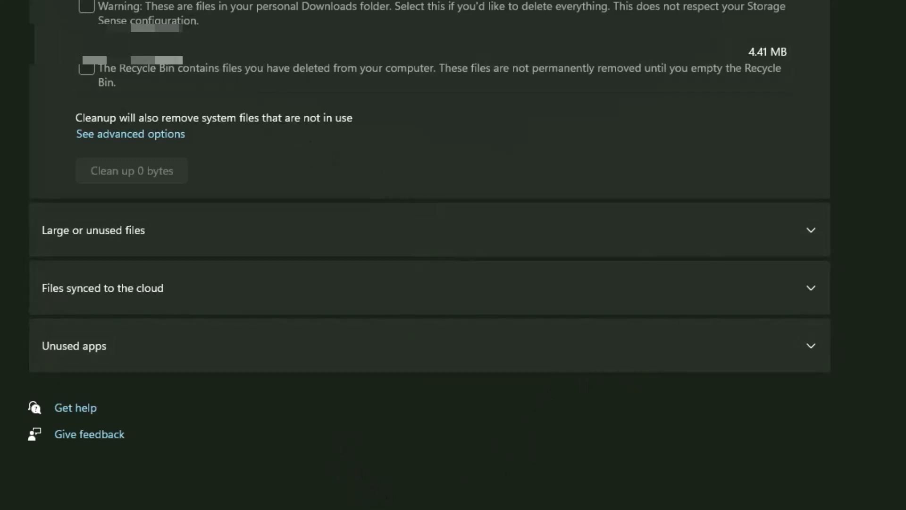
{"action": "left_click", "coordinate": [142, 135]}
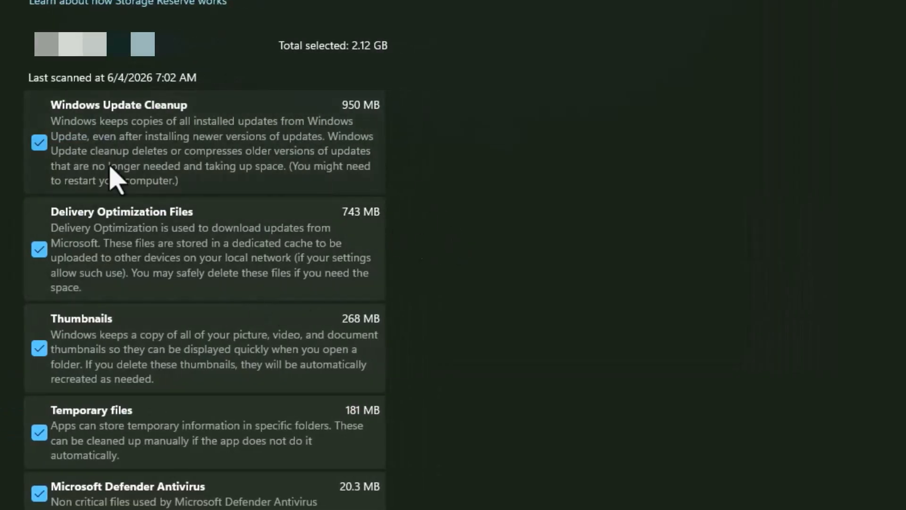
{"action": "scroll", "coordinate": [259, 226], "scroll_direction": "down", "scroll_amount": 8}
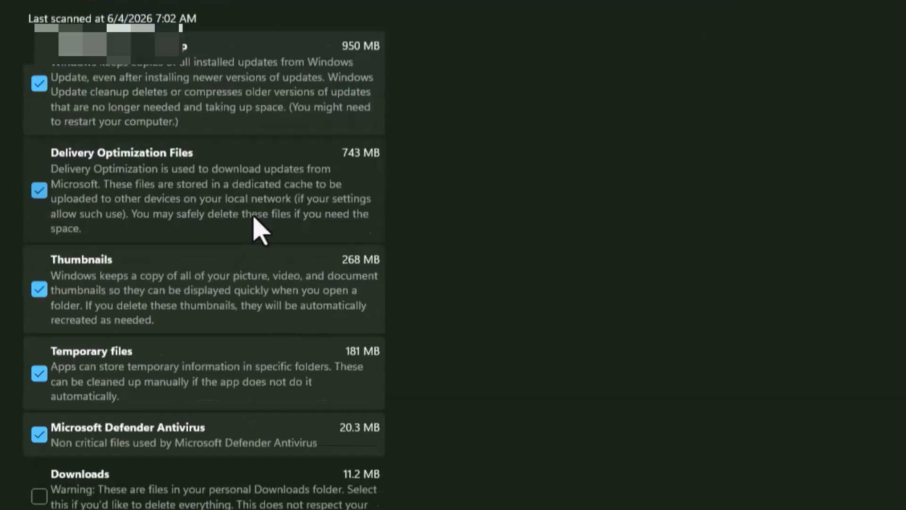
{"action": "scroll", "coordinate": [470, 432], "scroll_direction": "up", "scroll_amount": 7}
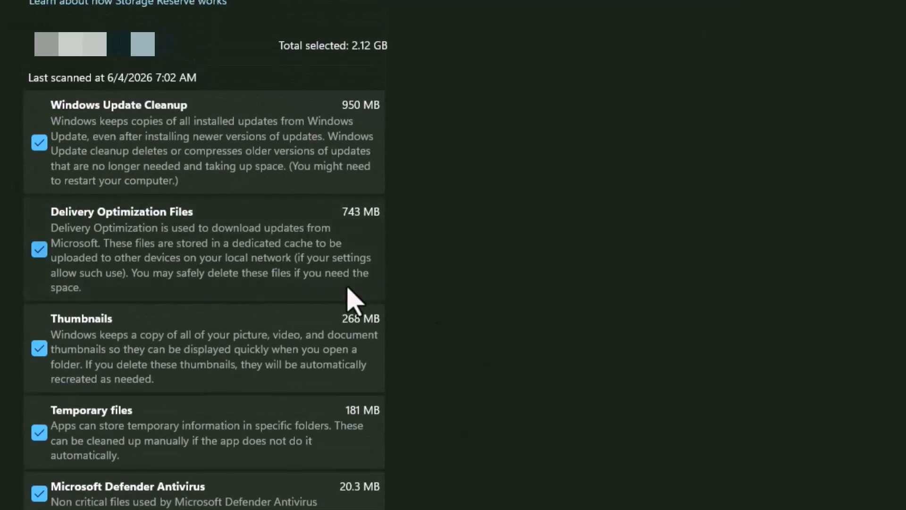
{"action": "scroll", "coordinate": [370, 293], "scroll_direction": "down", "scroll_amount": 8}
{"action": "scroll", "coordinate": [386, 396], "scroll_direction": "up", "scroll_amount": 8}
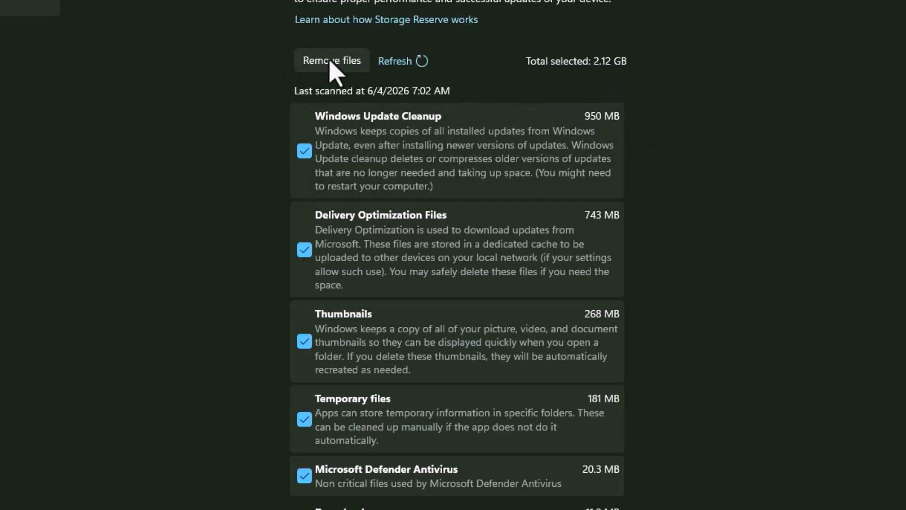
{"action": "scroll", "coordinate": [522, 290], "scroll_direction": "down", "scroll_amount": 6}
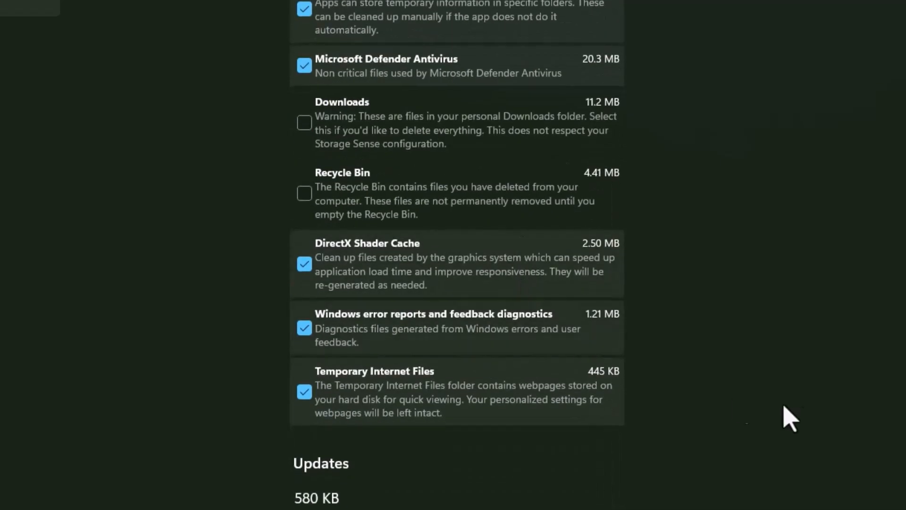
{"action": "scroll", "coordinate": [809, 415], "scroll_direction": "up", "scroll_amount": 6}
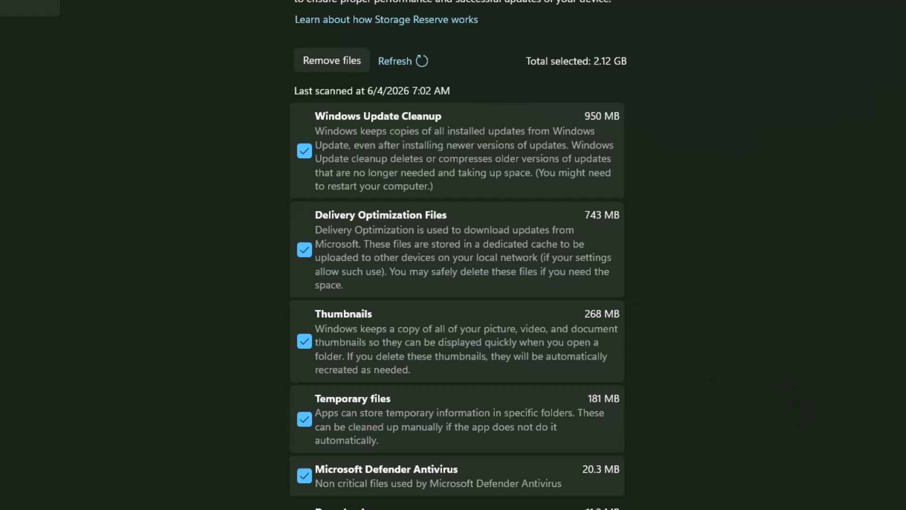
Step: Switch to the Notepad checklist, review the "Remove unnecessary applications" item, and return to Settings
{"action": "key", "text": "alt+Tab"}
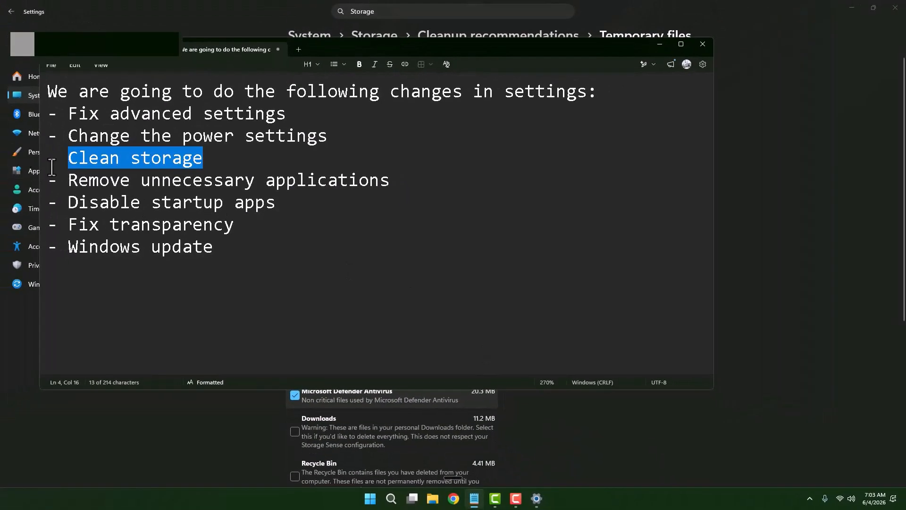
{"action": "left_click_drag", "start_coordinate": [69, 180], "coordinate": [388, 186]}
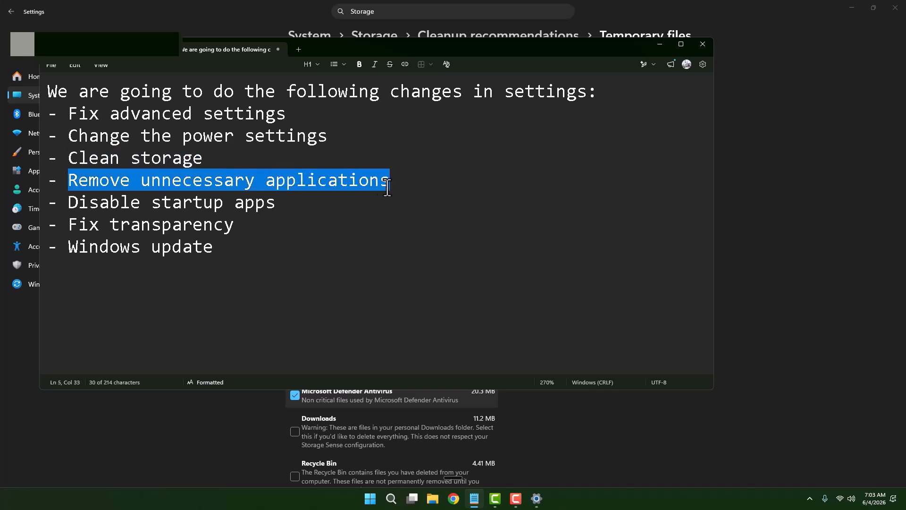
{"action": "left_click", "coordinate": [452, 231]}
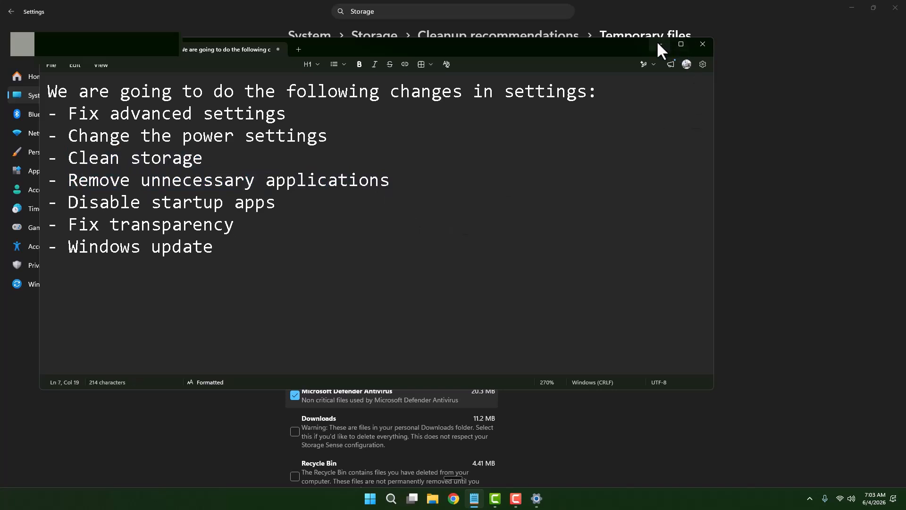
{"action": "left_click", "coordinate": [660, 43]}
Step: Replace the settings search text with "Add or r" and open Add or remove programs
{"action": "left_click_drag", "start_coordinate": [383, 14], "coordinate": [350, 14]}
{"action": "key", "text": "BackSpace"}
{"action": "type", "text": "dd or r"}
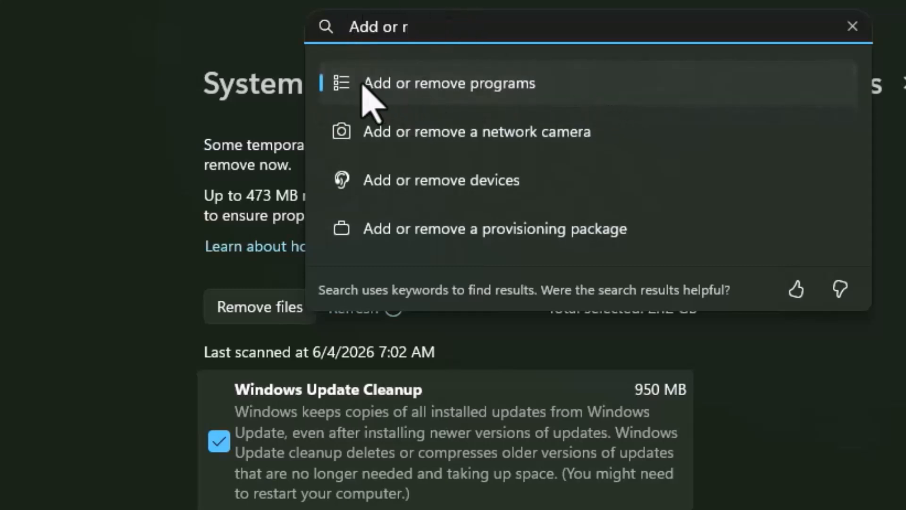
{"action": "left_click", "coordinate": [521, 90]}
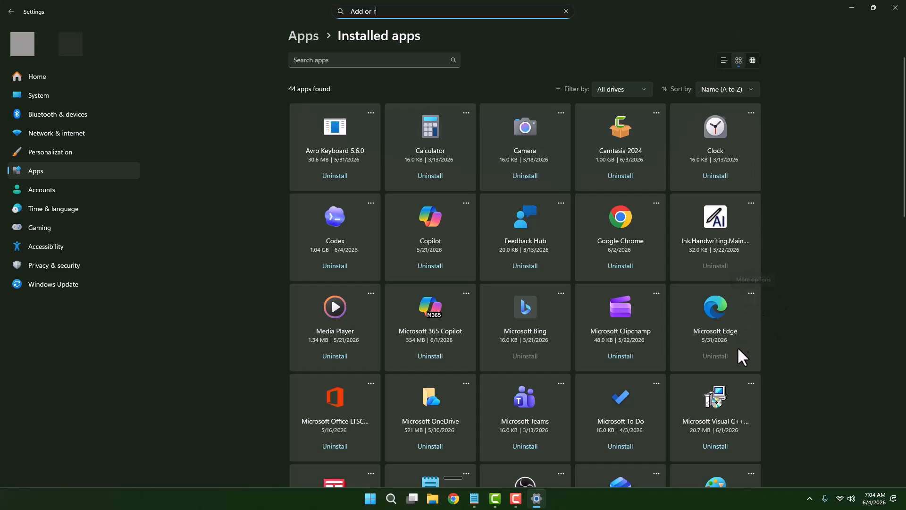
Step: Look through the whole Installed apps list for unnecessary applications that can be uninstalled
{"action": "scroll", "coordinate": [740, 348], "scroll_direction": "down", "scroll_amount": 15}
{"action": "scroll", "coordinate": [643, 348], "scroll_direction": "up", "scroll_amount": 15}
{"action": "scroll", "coordinate": [745, 275], "scroll_direction": "down", "scroll_amount": 6}
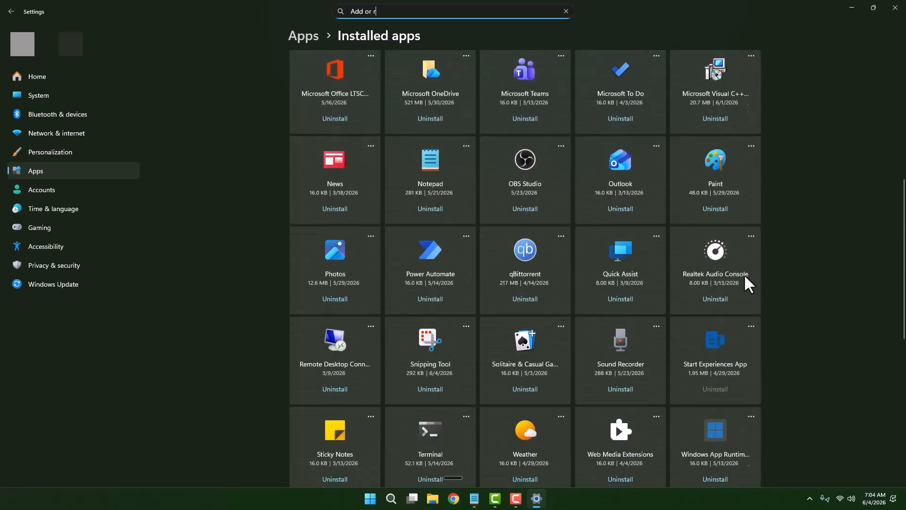
{"action": "scroll", "coordinate": [745, 276], "scroll_direction": "down", "scroll_amount": 3}
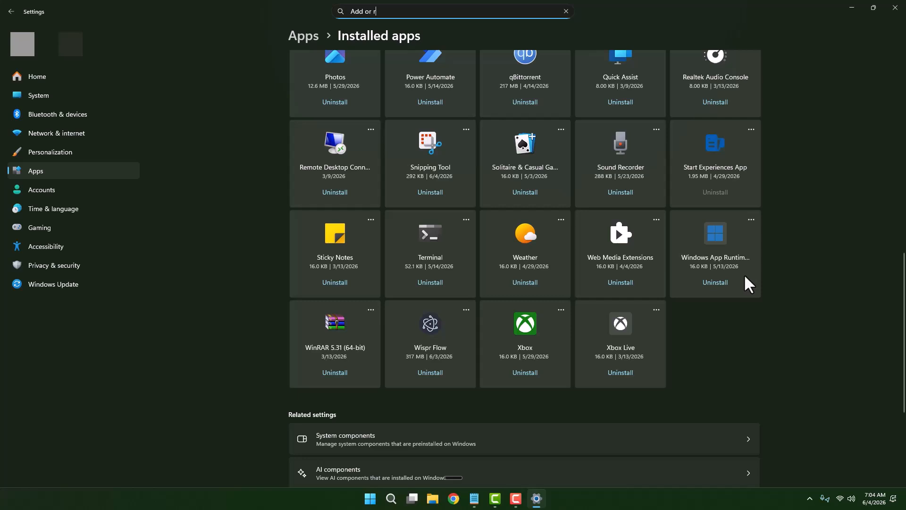
{"action": "scroll", "coordinate": [738, 274], "scroll_direction": "up", "scroll_amount": 3}
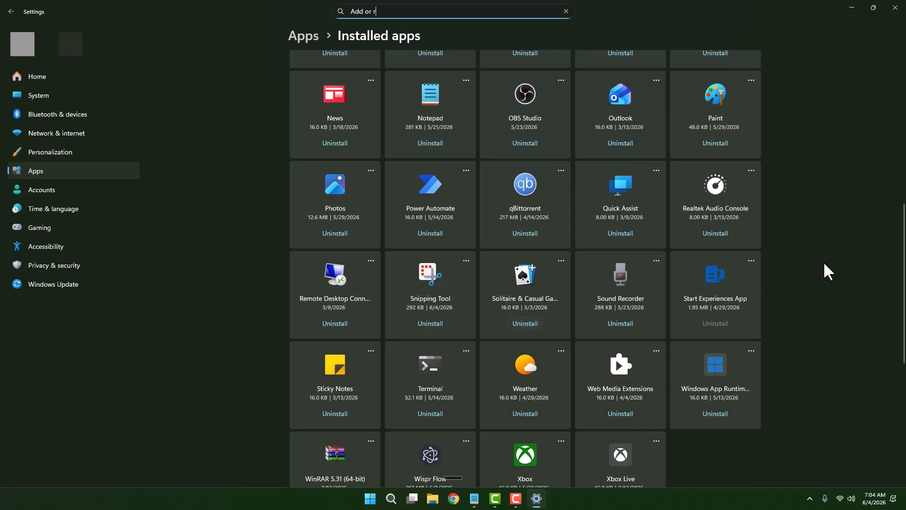
{"action": "scroll", "coordinate": [824, 264], "scroll_direction": "up", "scroll_amount": 3}
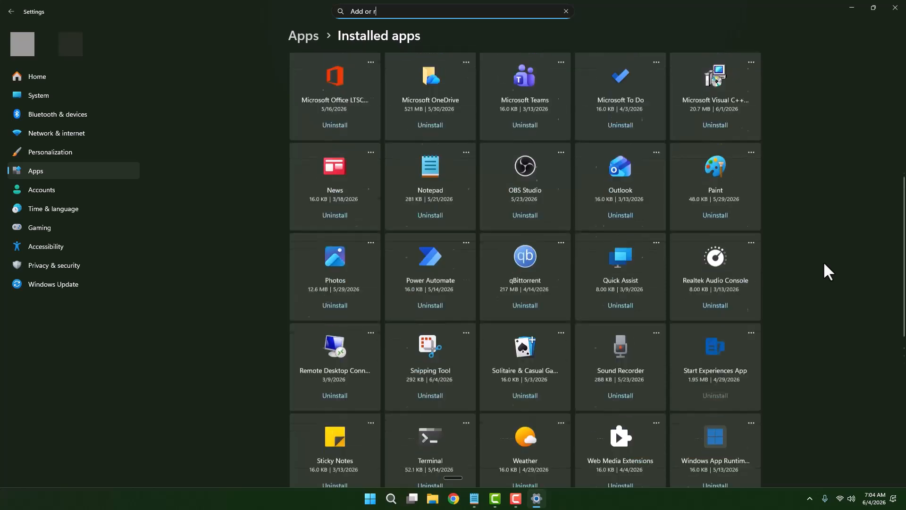
Step: Switch to the Notepad checklist, review the "Disable startup apps" item, and return to Settings
{"action": "left_click", "coordinate": [474, 498]}
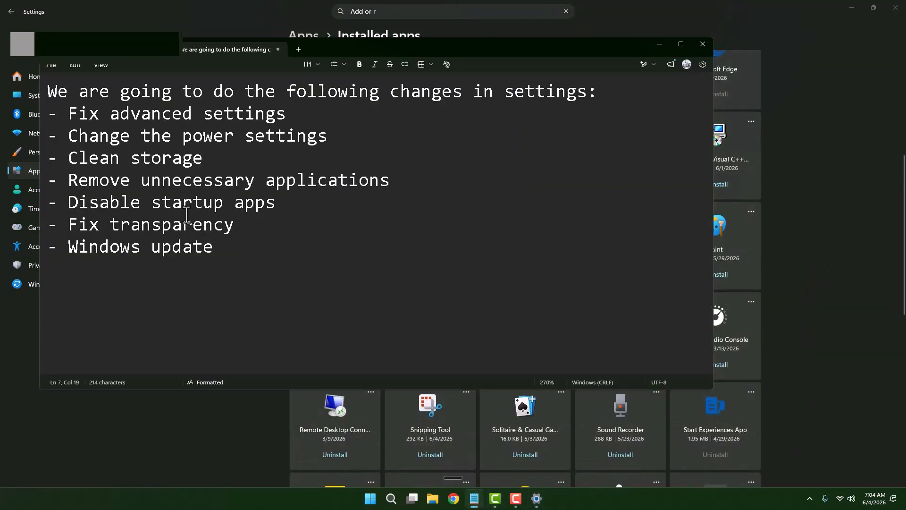
{"action": "left_click_drag", "start_coordinate": [64, 204], "coordinate": [267, 204]}
{"action": "left_click", "coordinate": [397, 231]}
{"action": "left_click", "coordinate": [657, 44]}
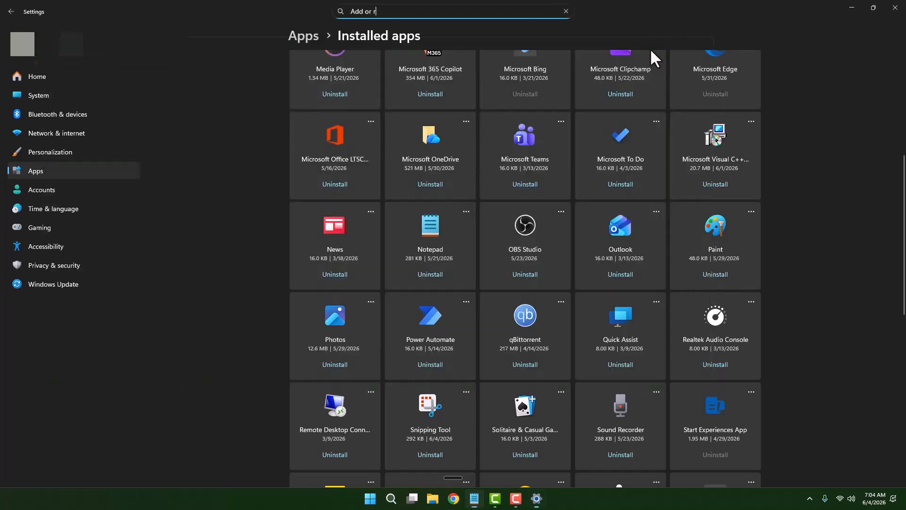
Step: Replace the settings search text with "Startup" and open the Startup Apps settings
{"action": "left_click", "coordinate": [566, 11]}
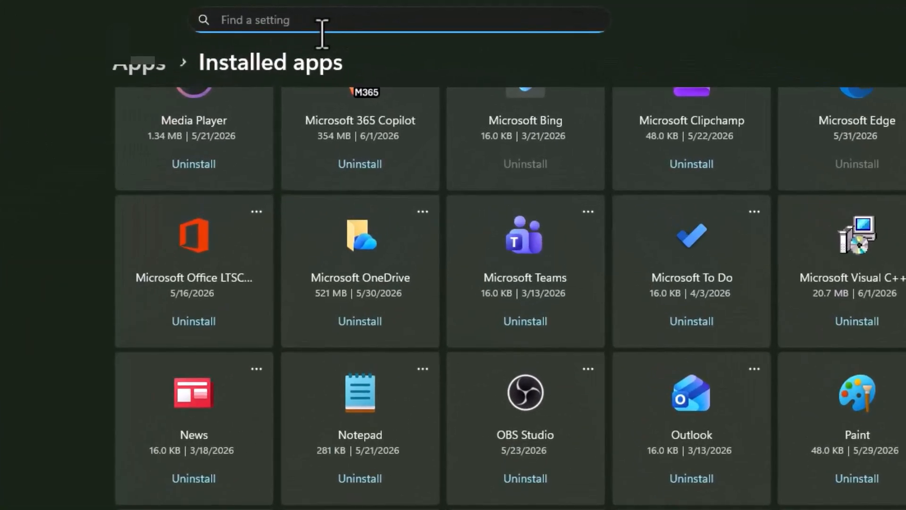
{"action": "type", "text": "Start"}
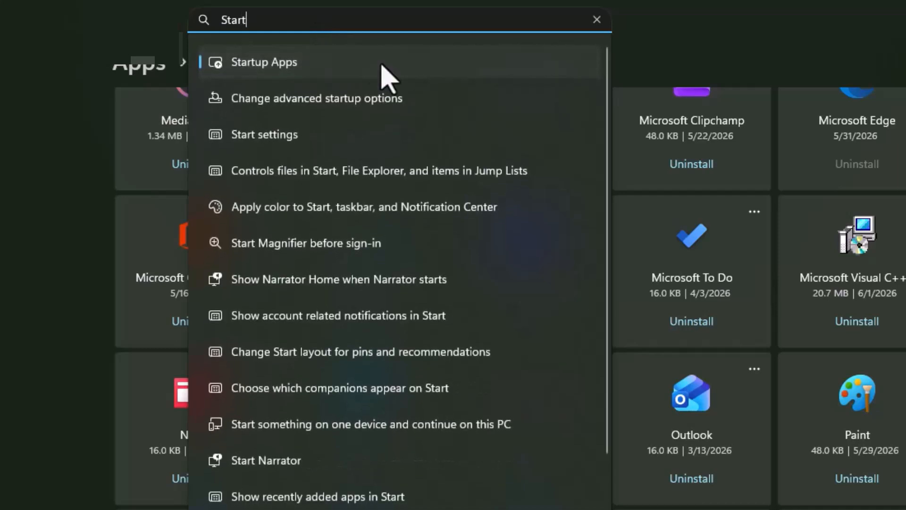
{"action": "type", "text": "up"}
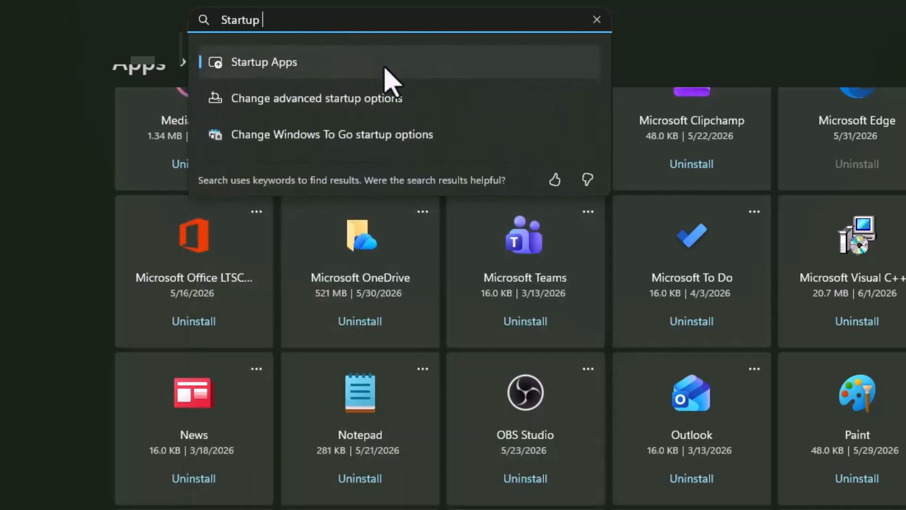
{"action": "left_click", "coordinate": [260, 63]}
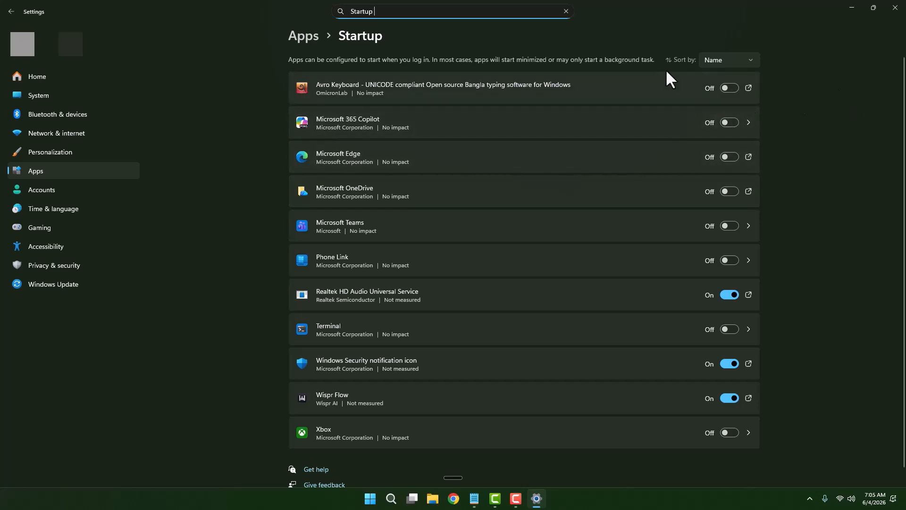
Step: Sort the startup apps by Status and turn off Wispr Flow at startup
{"action": "left_click", "coordinate": [727, 60]}
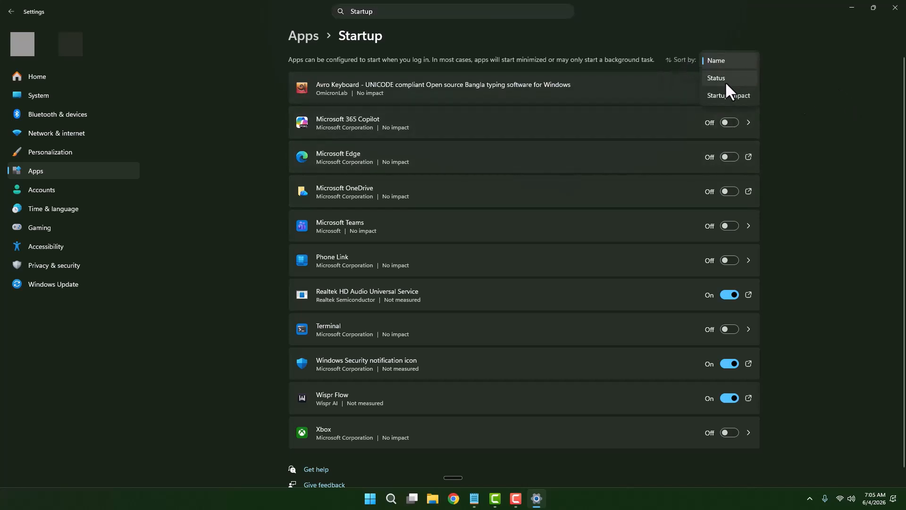
{"action": "left_click", "coordinate": [725, 79]}
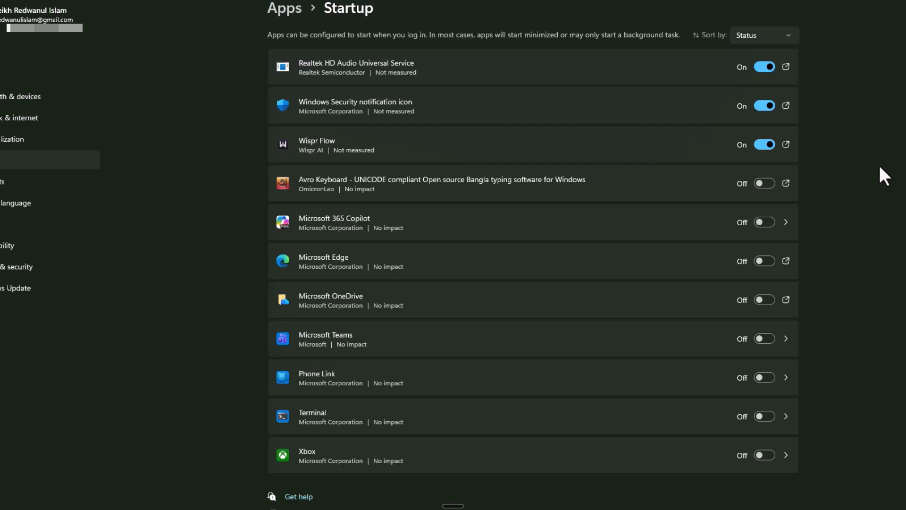
{"action": "left_click", "coordinate": [764, 145]}
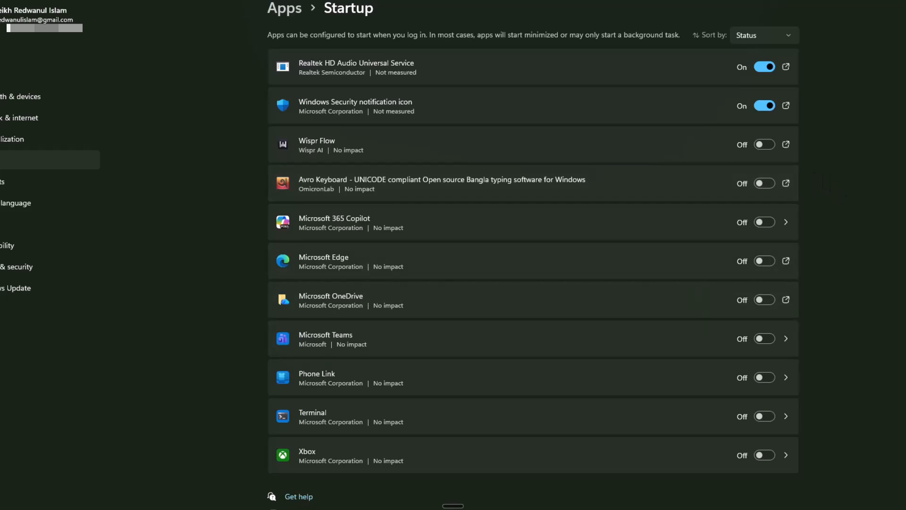
Step: Switch to the Notepad checklist, review the "Fix transparency" item, and return to Settings
{"action": "left_click", "coordinate": [474, 497]}
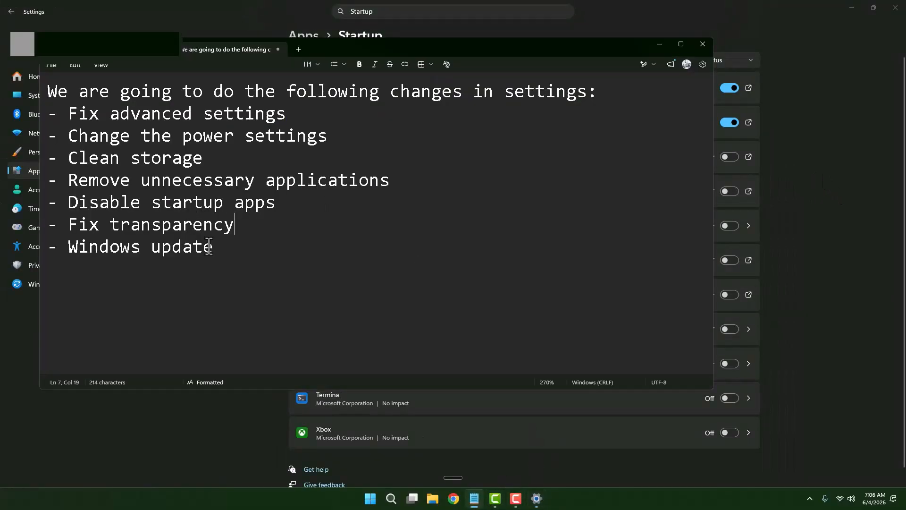
{"action": "left_click_drag", "start_coordinate": [238, 229], "coordinate": [70, 228]}
{"action": "left_click", "coordinate": [331, 259]}
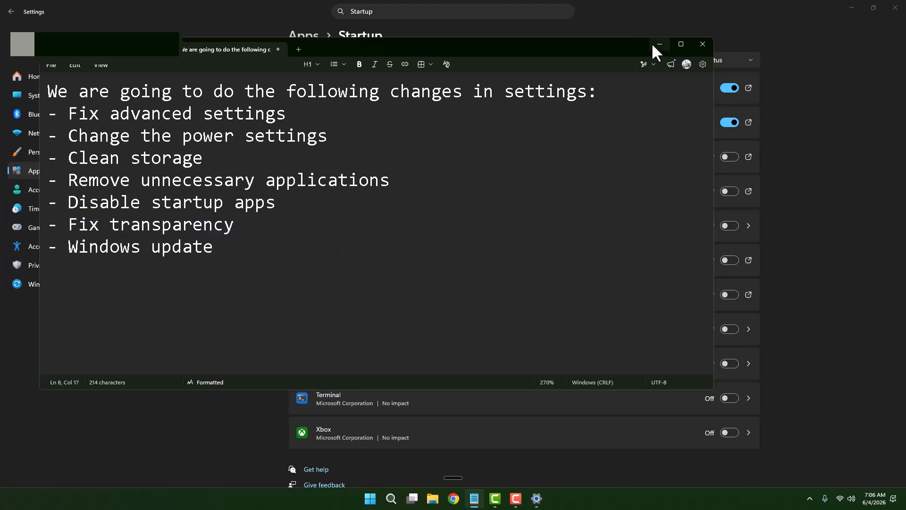
{"action": "left_click", "coordinate": [660, 44]}
Step: Replace the settings search text with "Tran" and open the Transparency effects settings
{"action": "left_click", "coordinate": [410, 9]}
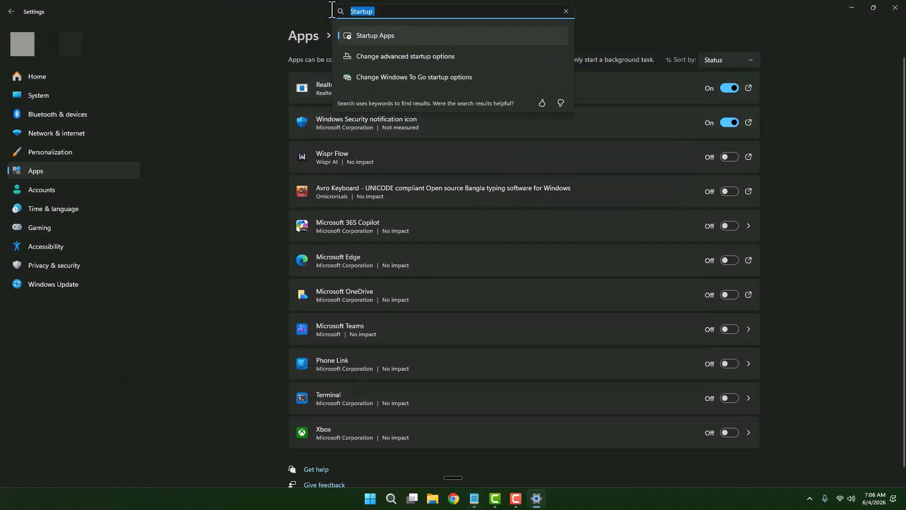
{"action": "key", "text": "BackSpace"}
{"action": "type", "text": "Tra"}
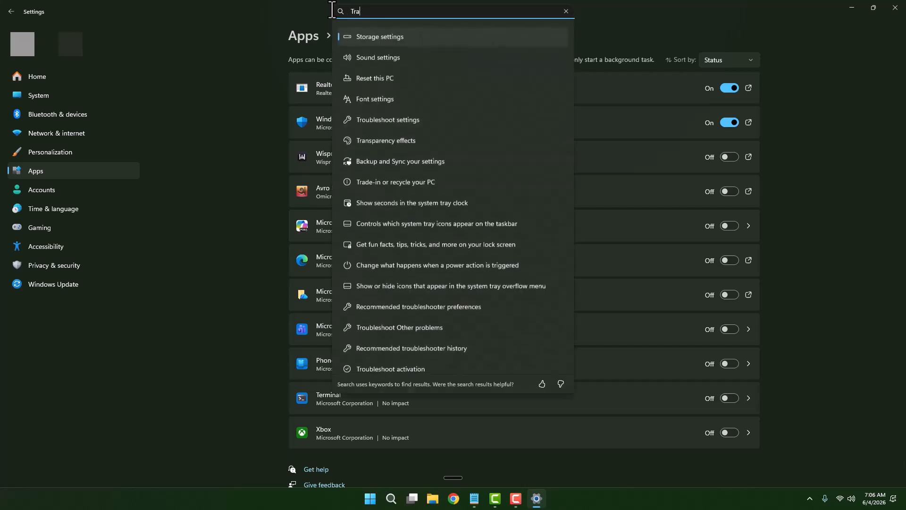
{"action": "type", "text": "n"}
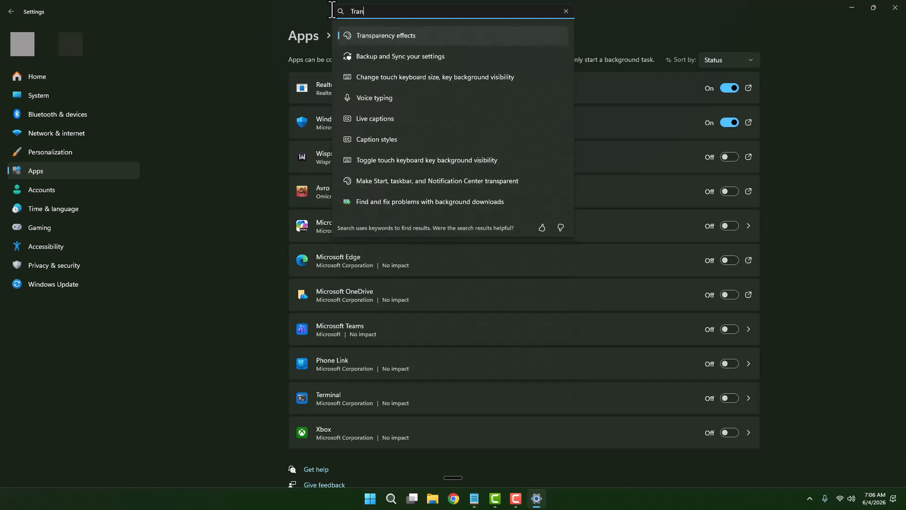
{"action": "left_click", "coordinate": [383, 35]}
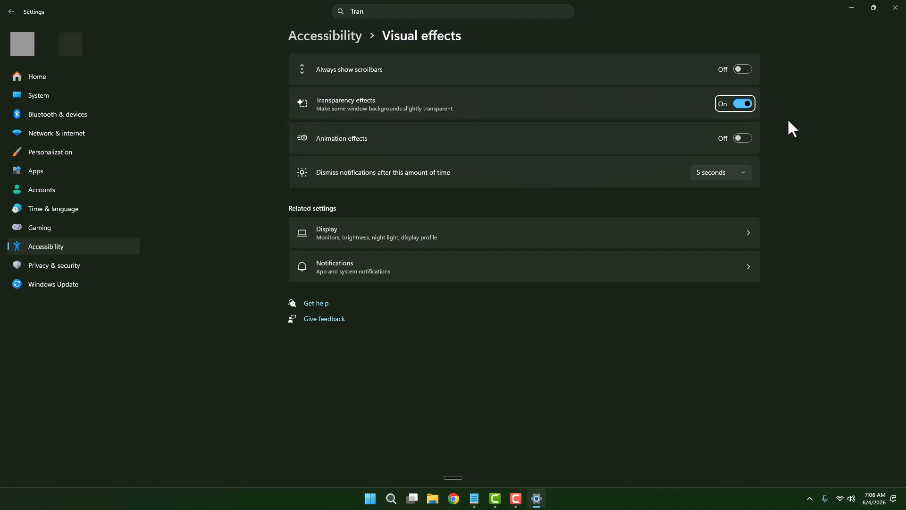
Step: Turn off Transparency effects, check the look of the desktop and taskbar, and return to Settings
{"action": "left_click", "coordinate": [769, 111]}
{"action": "left_click", "coordinate": [741, 103]}
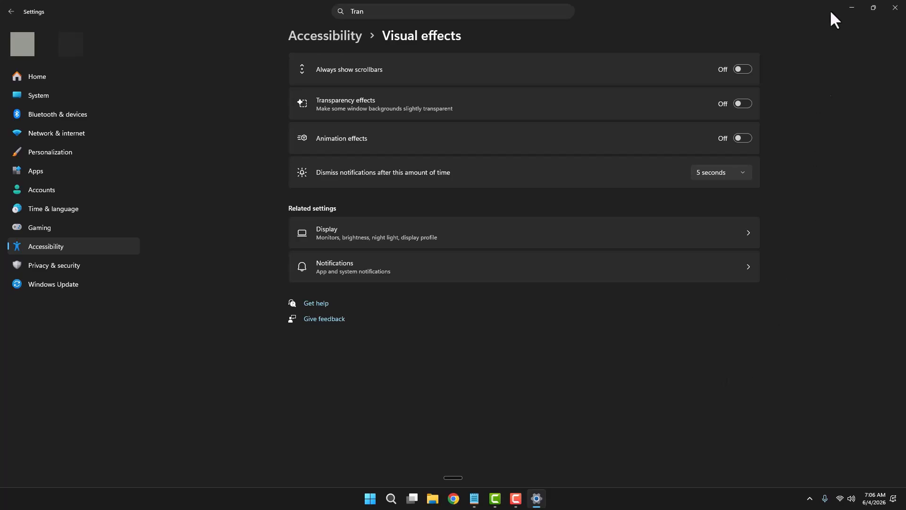
{"action": "left_click", "coordinate": [852, 8]}
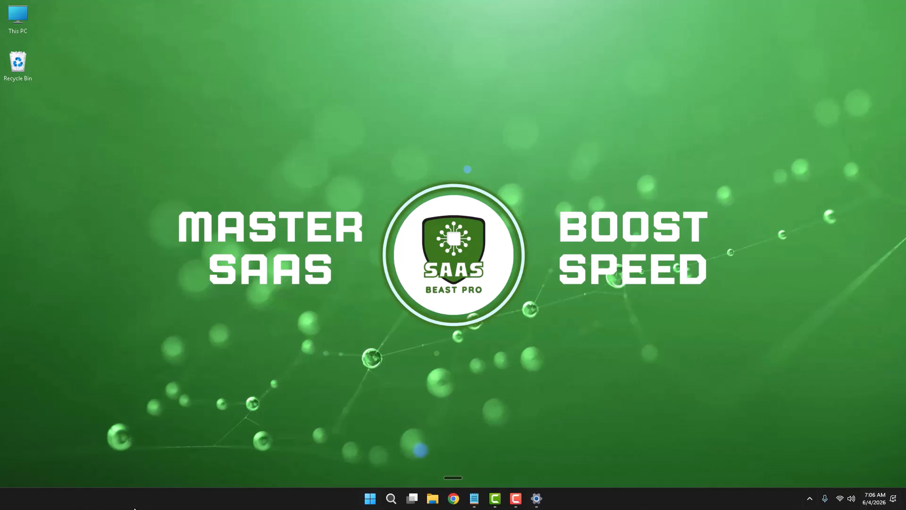
{"action": "left_click", "coordinate": [537, 498]}
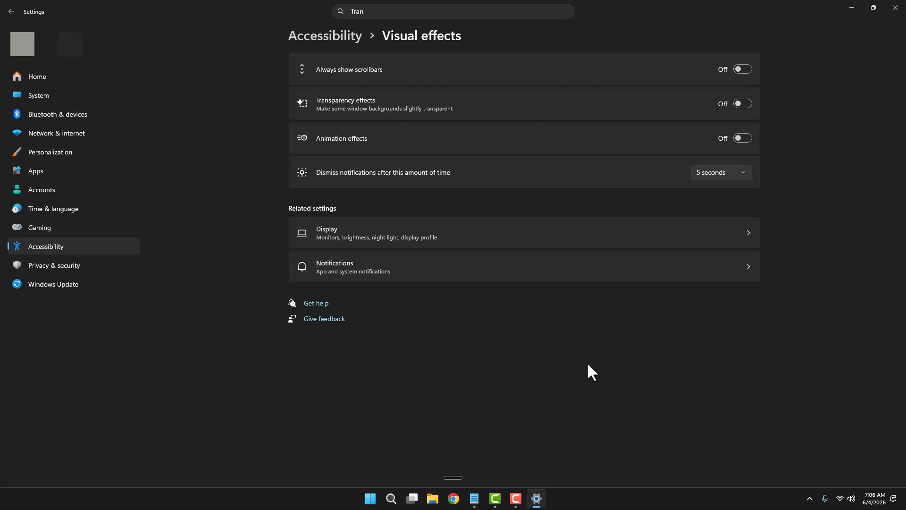
Step: Switch to the Notepad checklist, review the "Windows update" item, and return to Settings
{"action": "left_click", "coordinate": [473, 498]}
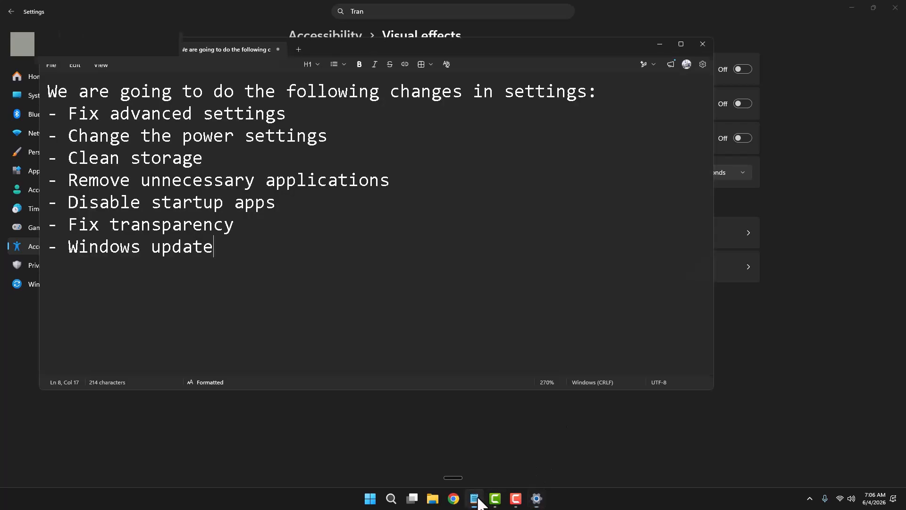
{"action": "left_click_drag", "start_coordinate": [207, 241], "coordinate": [67, 256]}
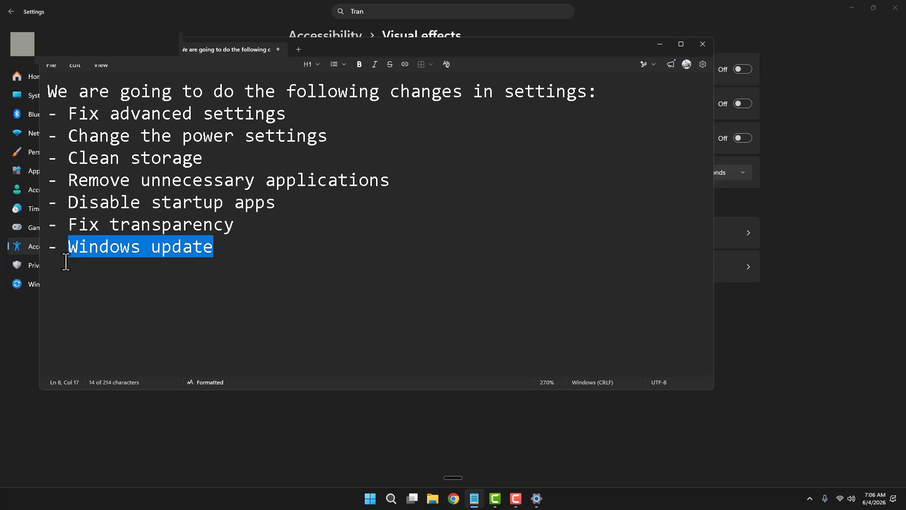
{"action": "left_click", "coordinate": [397, 263]}
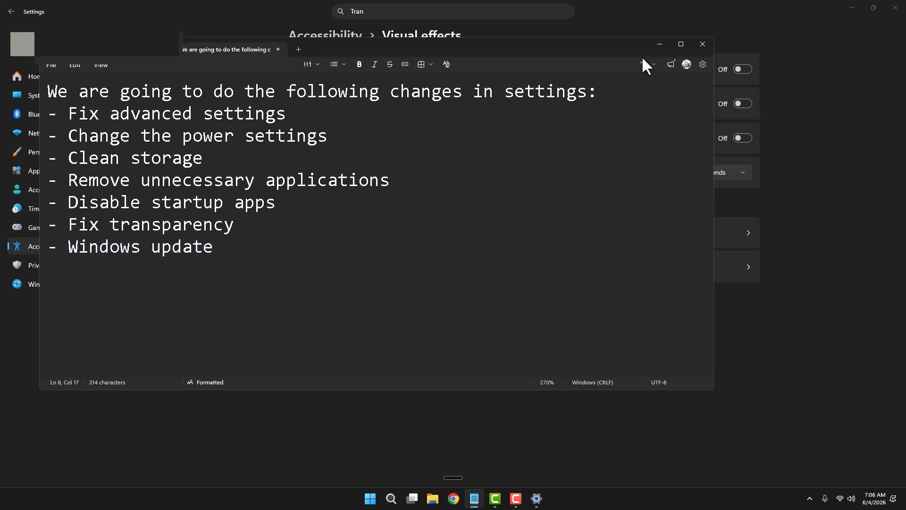
{"action": "left_click", "coordinate": [659, 44]}
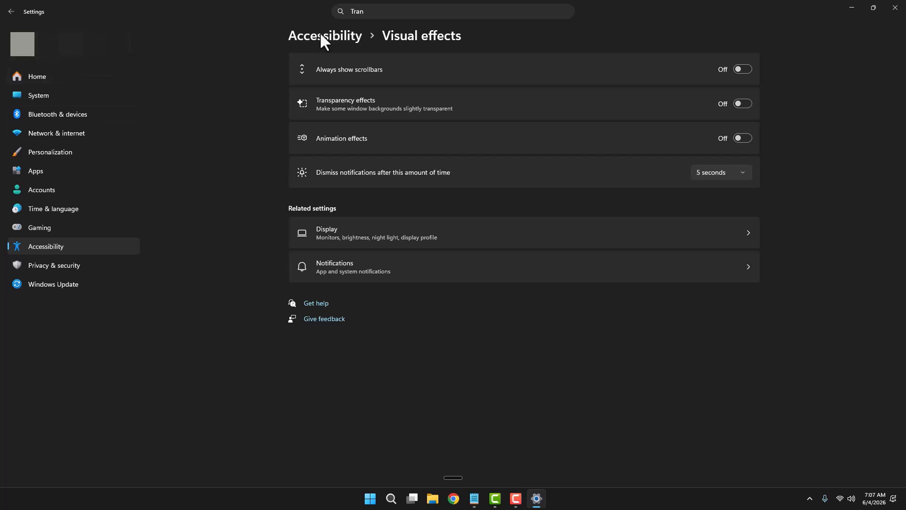
Step: Open Windows Update from the Settings home page and check for updates
{"action": "left_click", "coordinate": [39, 75]}
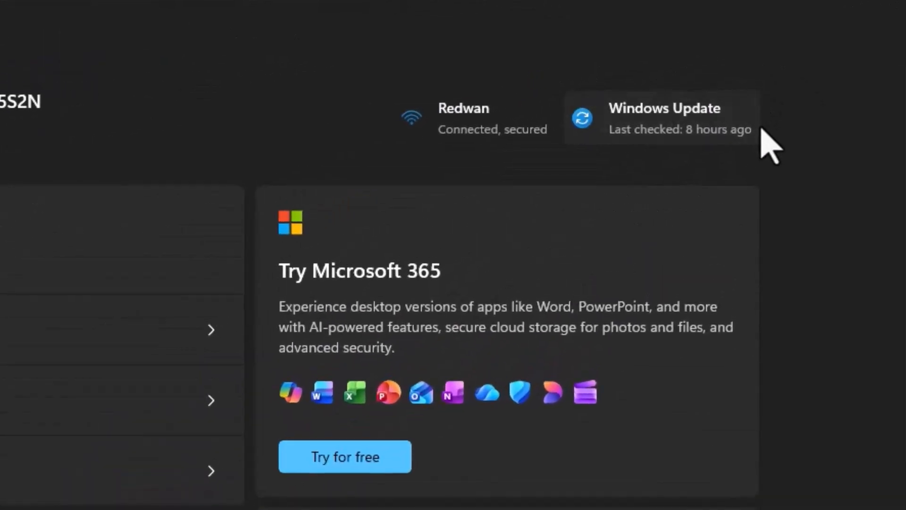
{"action": "left_click", "coordinate": [689, 117]}
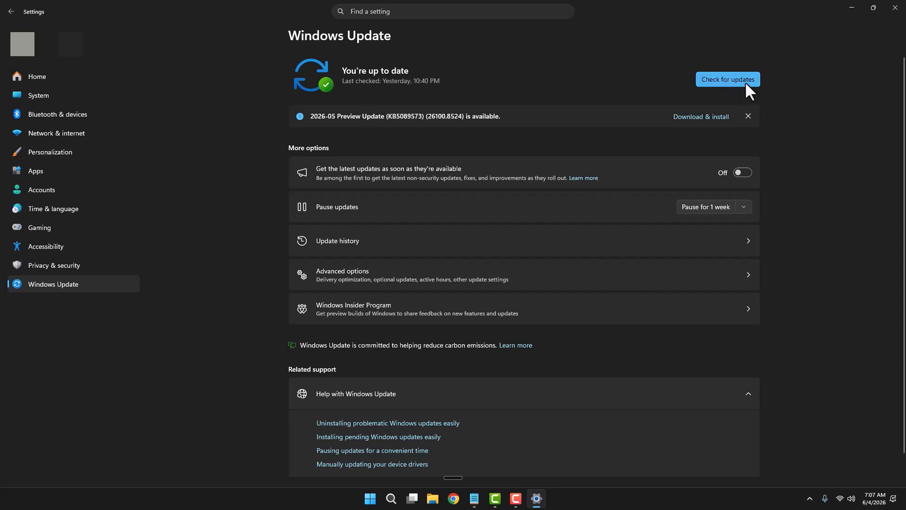
{"action": "left_click", "coordinate": [715, 81]}
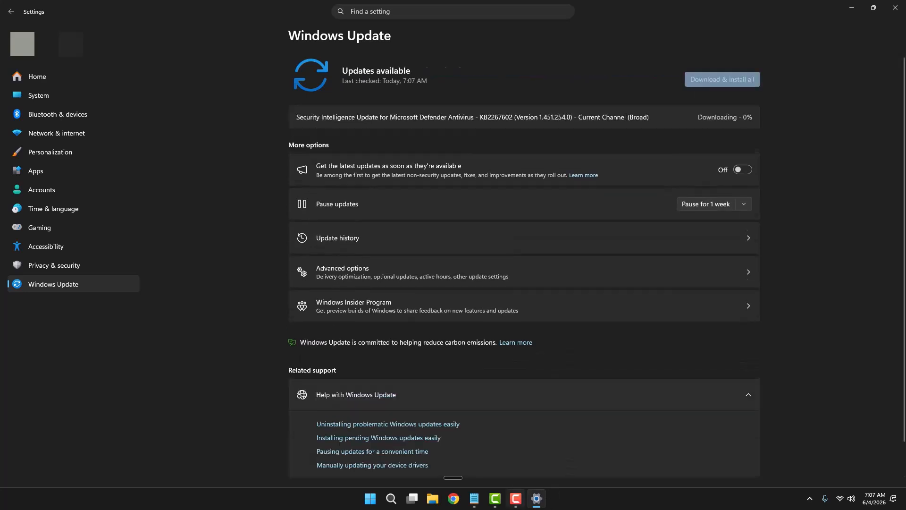
Step: Review the completed checklist in Notepad, then minimize both Notepad and Settings to show the desktop
{"action": "left_click", "coordinate": [474, 498]}
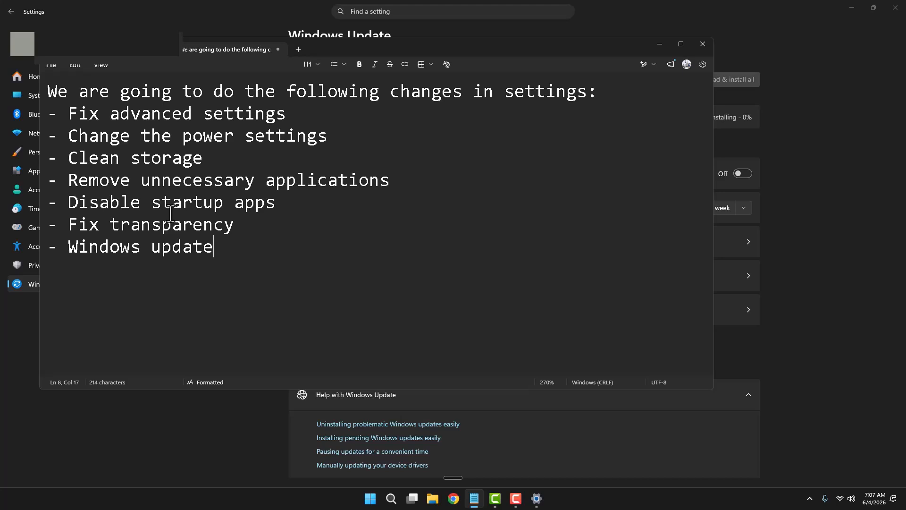
{"action": "left_click", "coordinate": [659, 43]}
{"action": "left_click", "coordinate": [852, 8]}
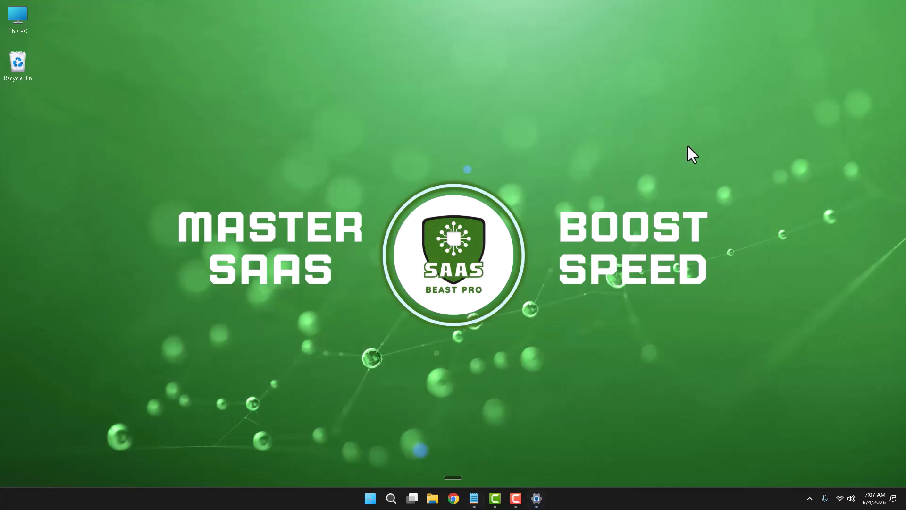